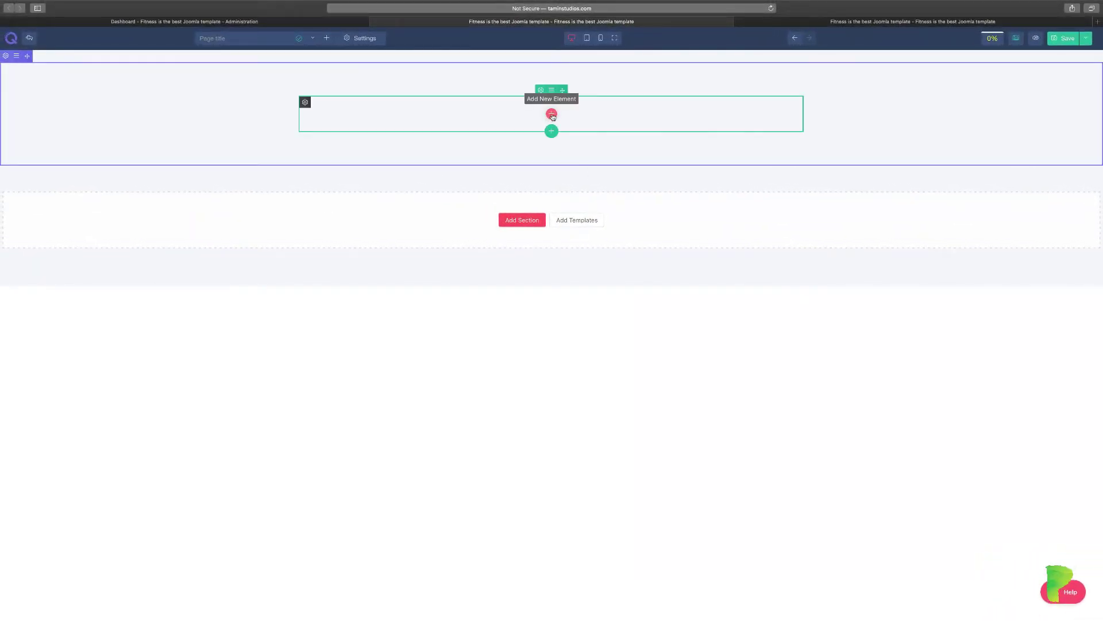
Add a Counter element counting from 1 to 100 titled Cool Number to the row and apply it
{"action": "left_click", "coordinate": [551, 115]}
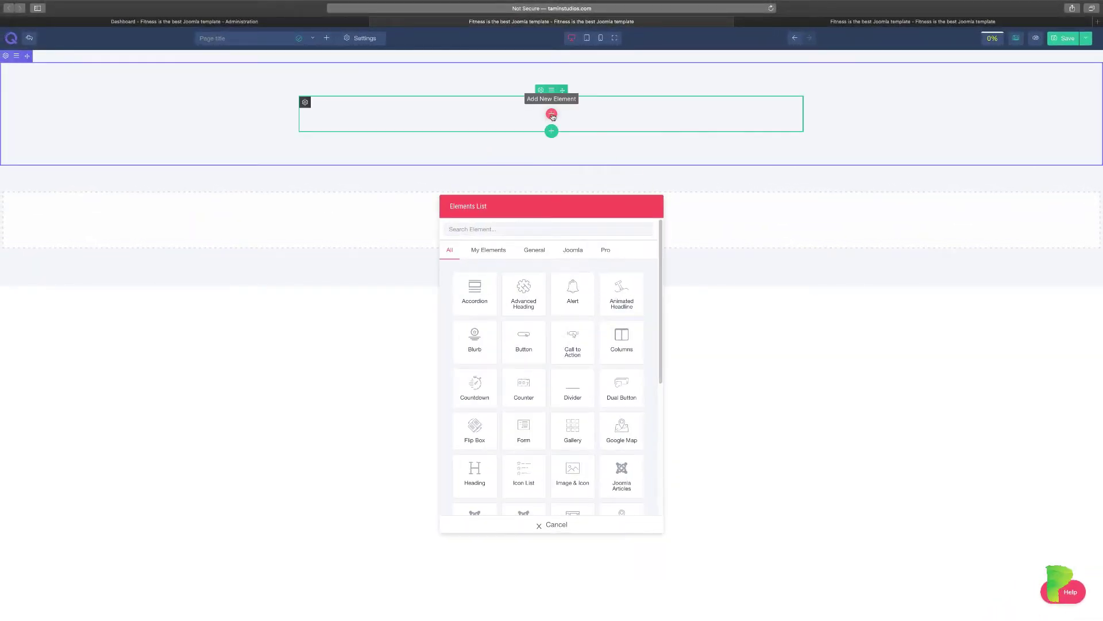
{"action": "left_click", "coordinate": [526, 395]}
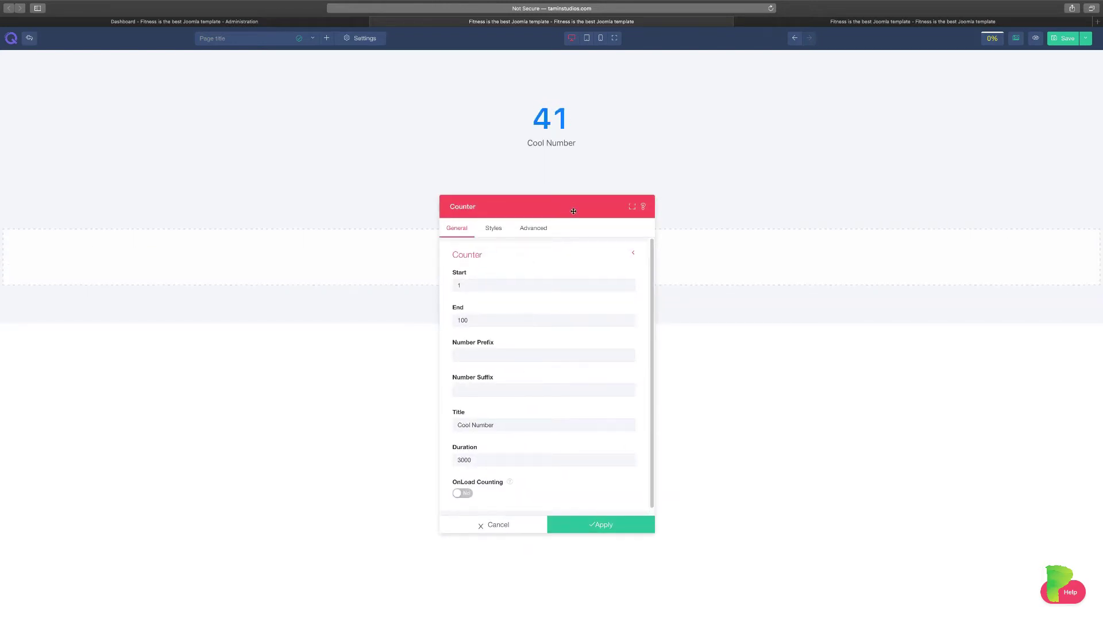
{"action": "left_click_drag", "start_coordinate": [565, 214], "coordinate": [815, 202]}
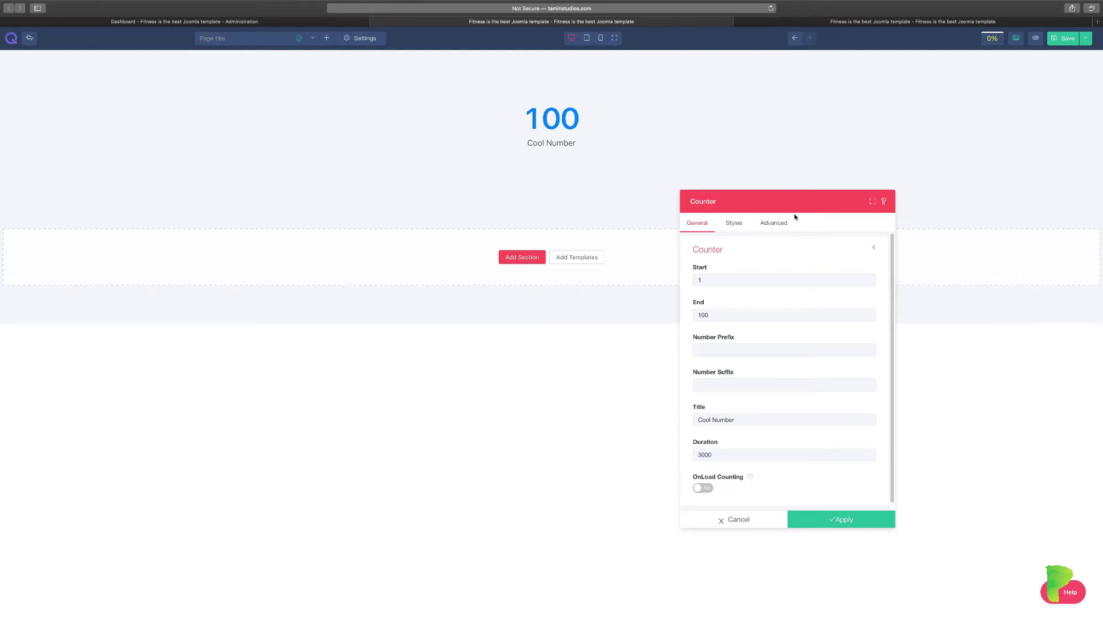
{"action": "left_click_drag", "start_coordinate": [794, 213], "coordinate": [785, 182]}
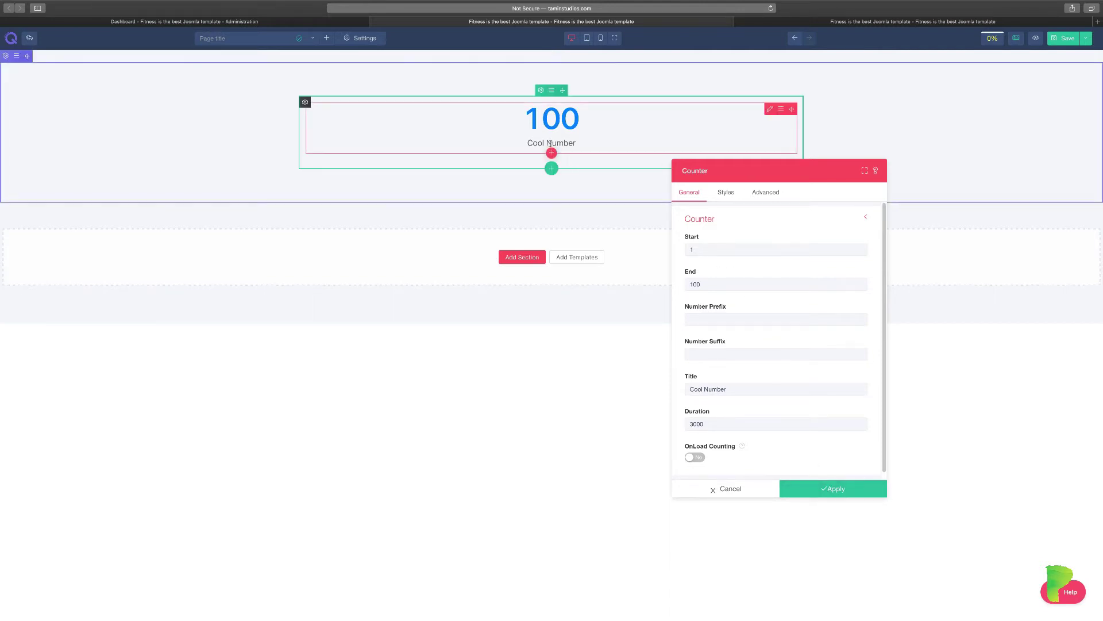
{"action": "left_click", "coordinate": [833, 491]}
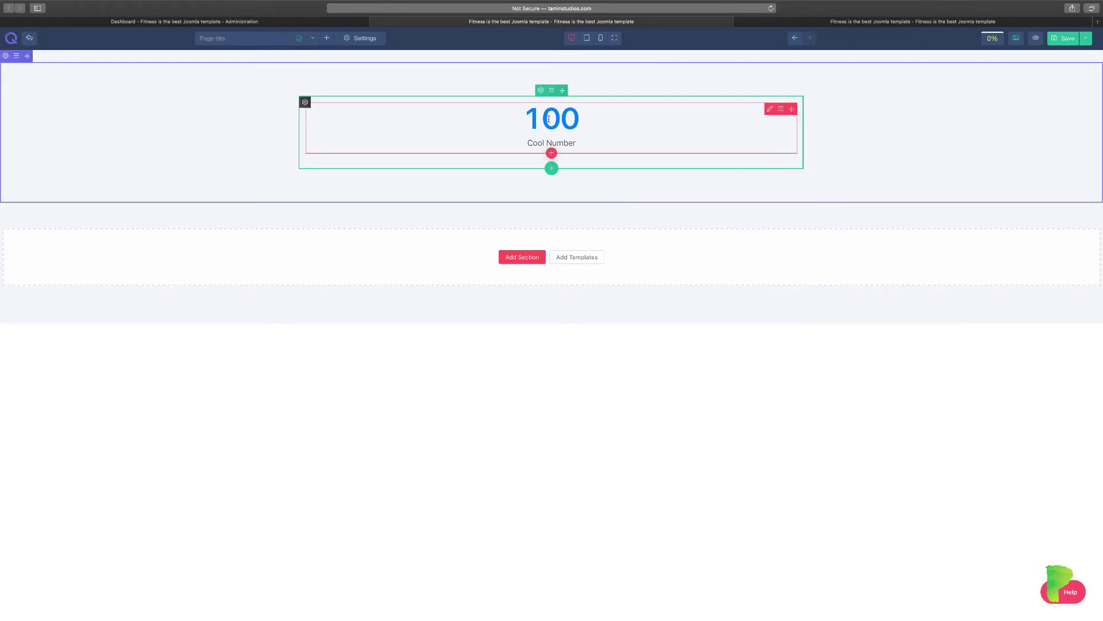
Add a new row below the Cool Number counter using the four-equal-column (1-4) layout
{"action": "left_click", "coordinate": [550, 169]}
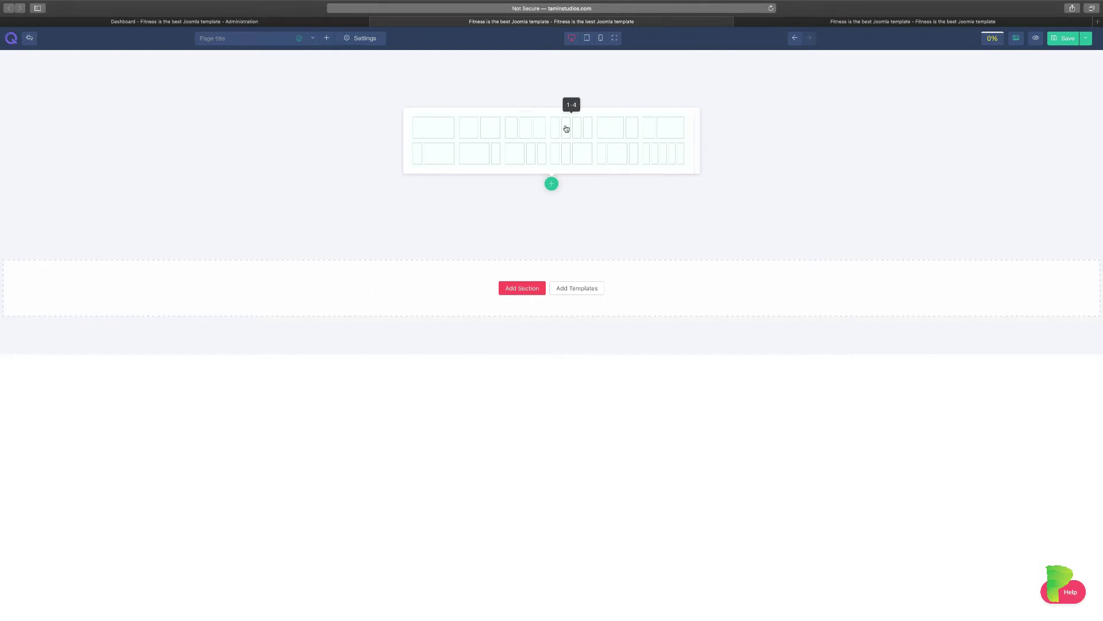
{"action": "left_click", "coordinate": [566, 129]}
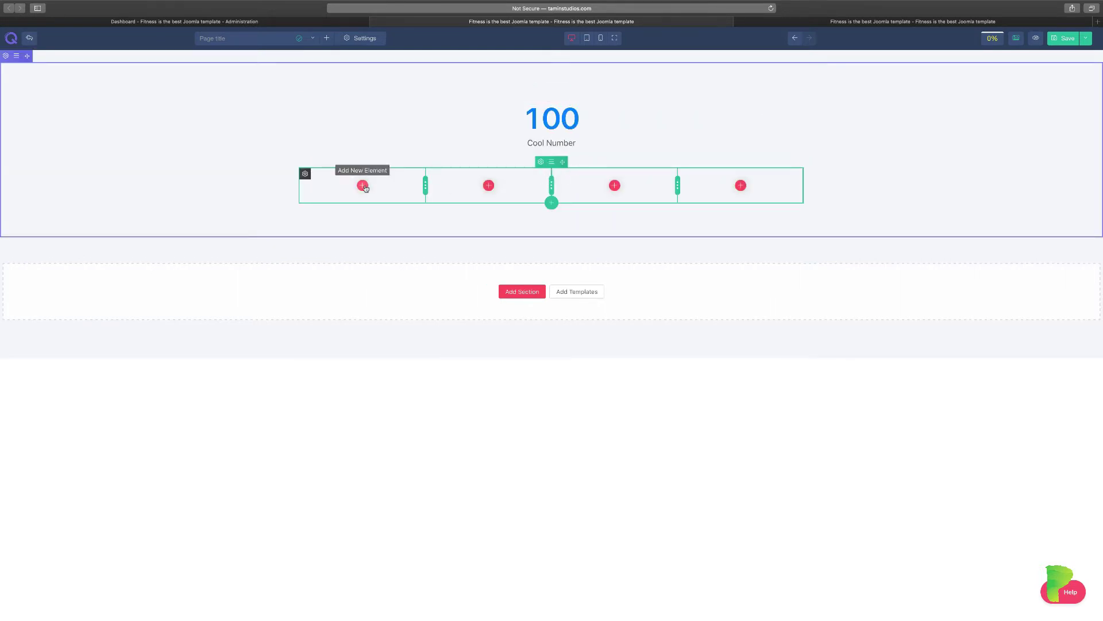
Place counters in columns one and two, setting the second counter's End to 1000
{"action": "left_click", "coordinate": [364, 186]}
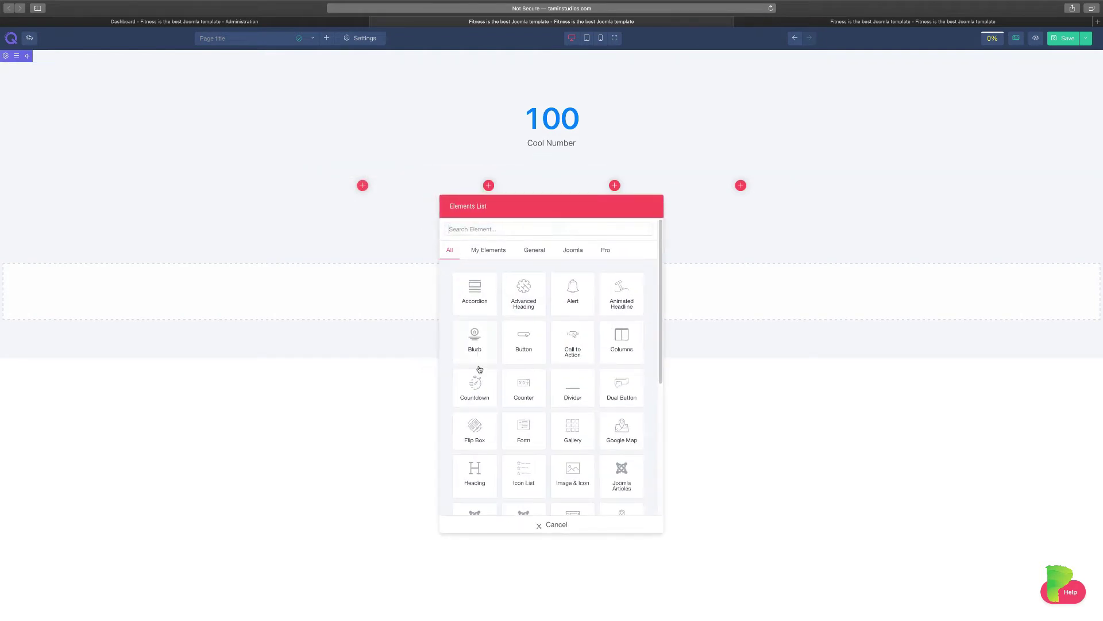
{"action": "left_click", "coordinate": [524, 385]}
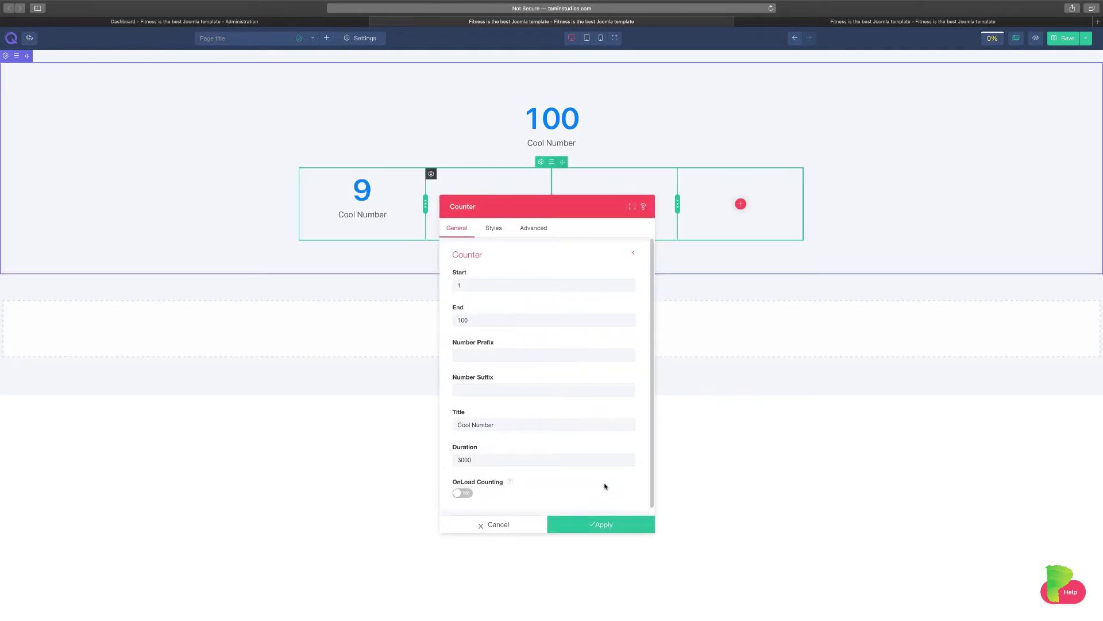
{"action": "left_click", "coordinate": [613, 528]}
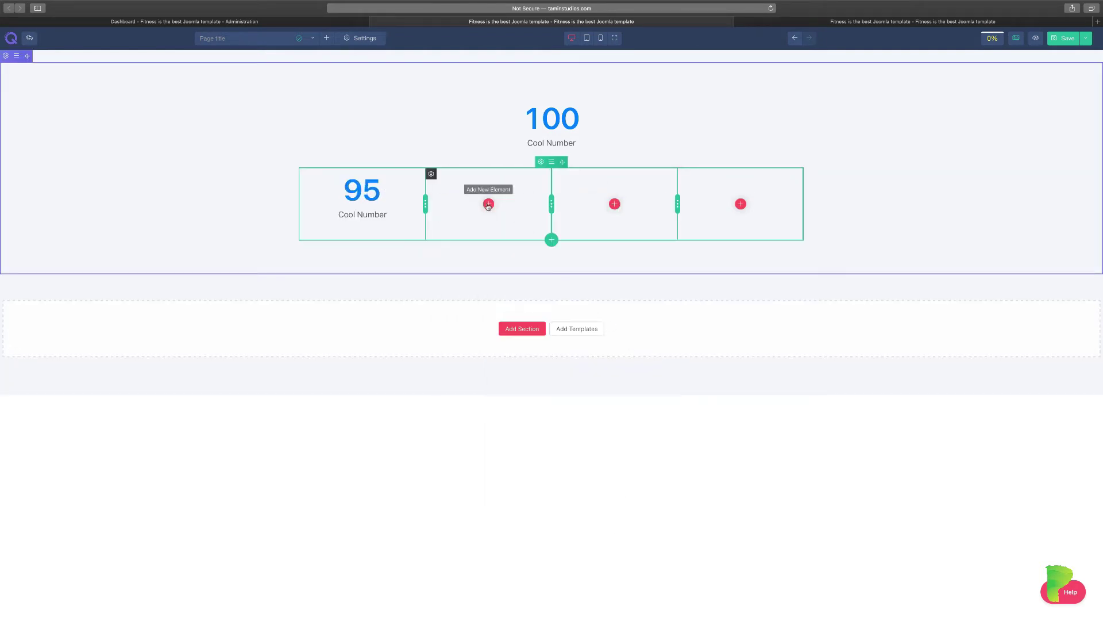
{"action": "left_click", "coordinate": [488, 203]}
{"action": "left_click", "coordinate": [521, 385]}
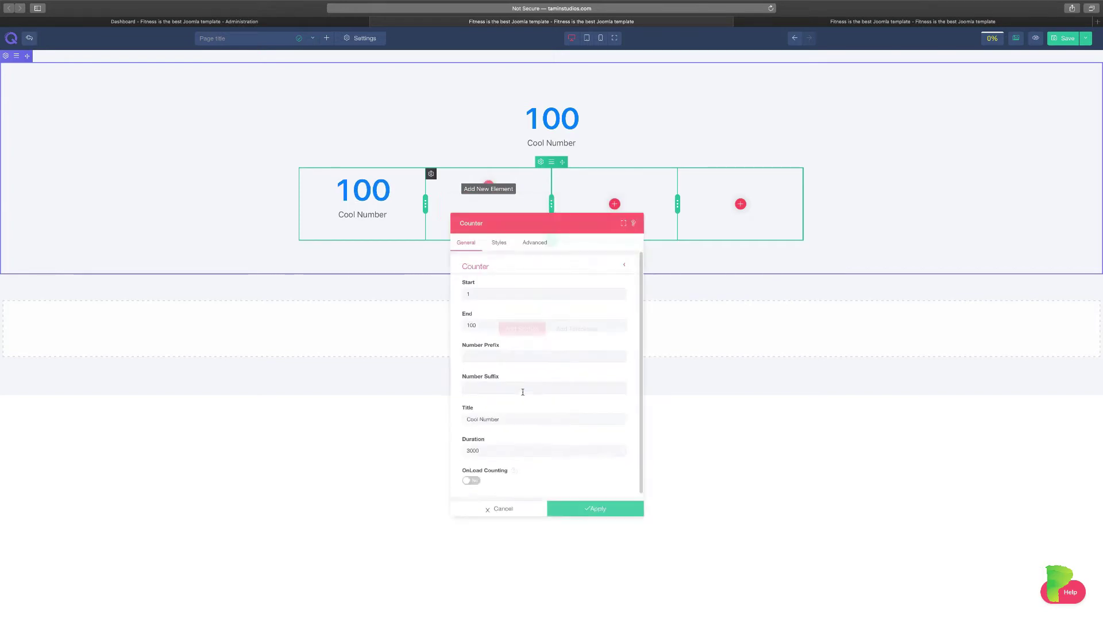
{"action": "left_click", "coordinate": [459, 320]}
{"action": "type", "text": "0"}
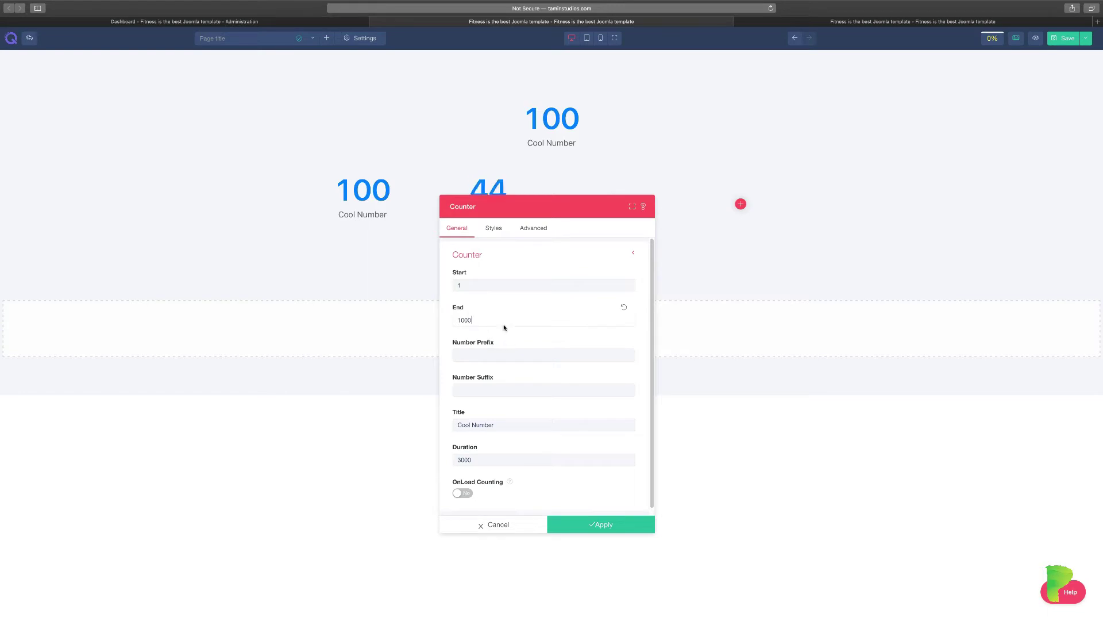
{"action": "left_click", "coordinate": [601, 524]}
Place a counter in the third column and begin editing its End value
{"action": "left_click", "coordinate": [613, 203]}
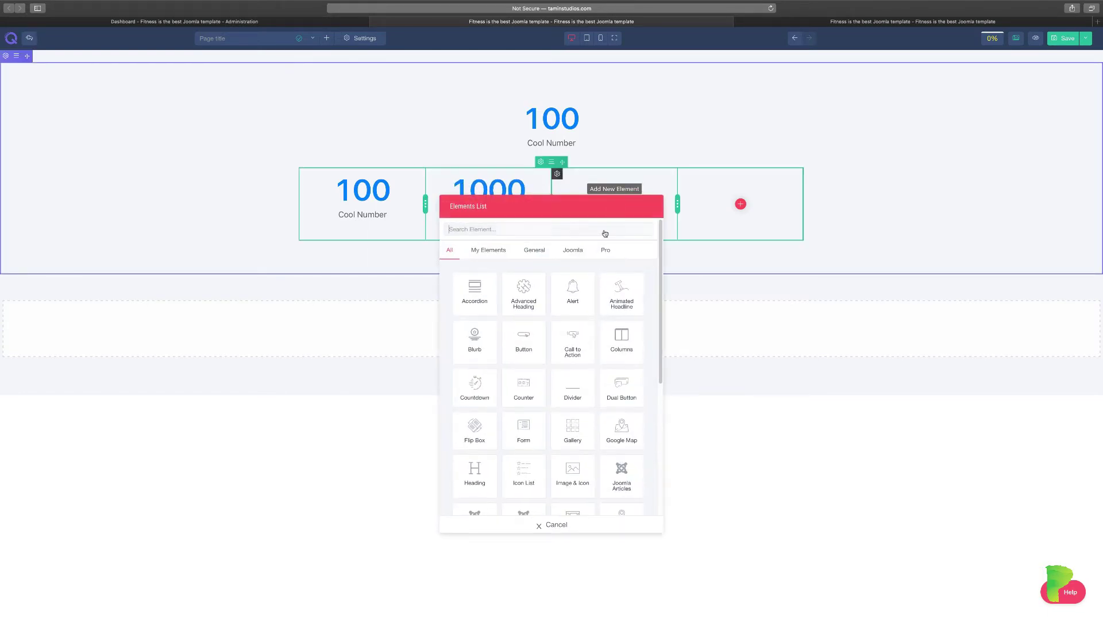
{"action": "left_click", "coordinate": [523, 389]}
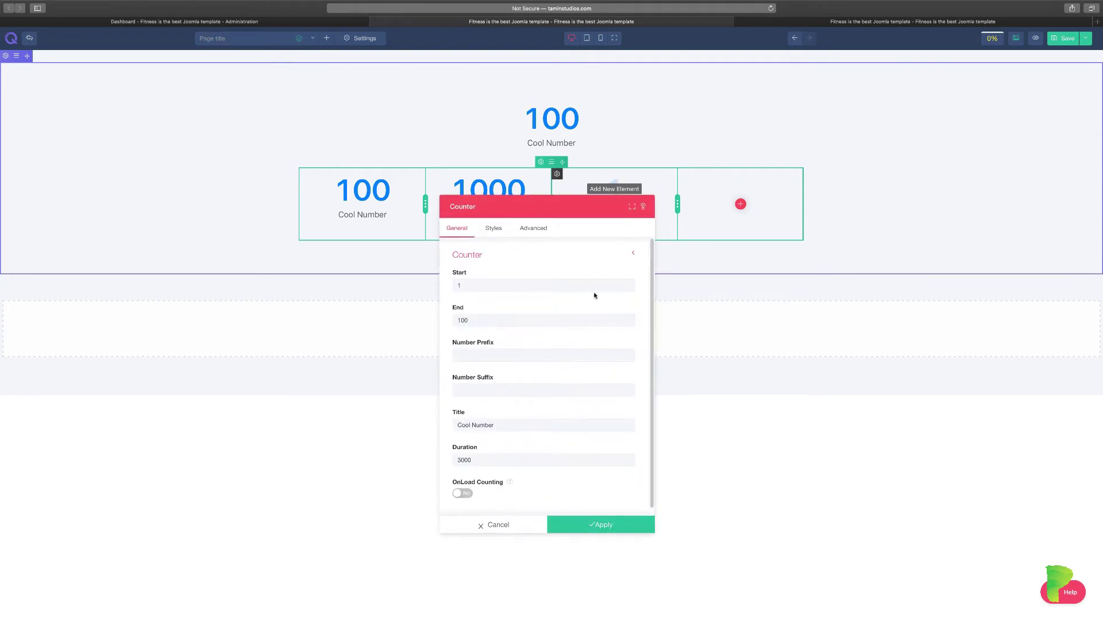
{"action": "left_click", "coordinate": [458, 319]}
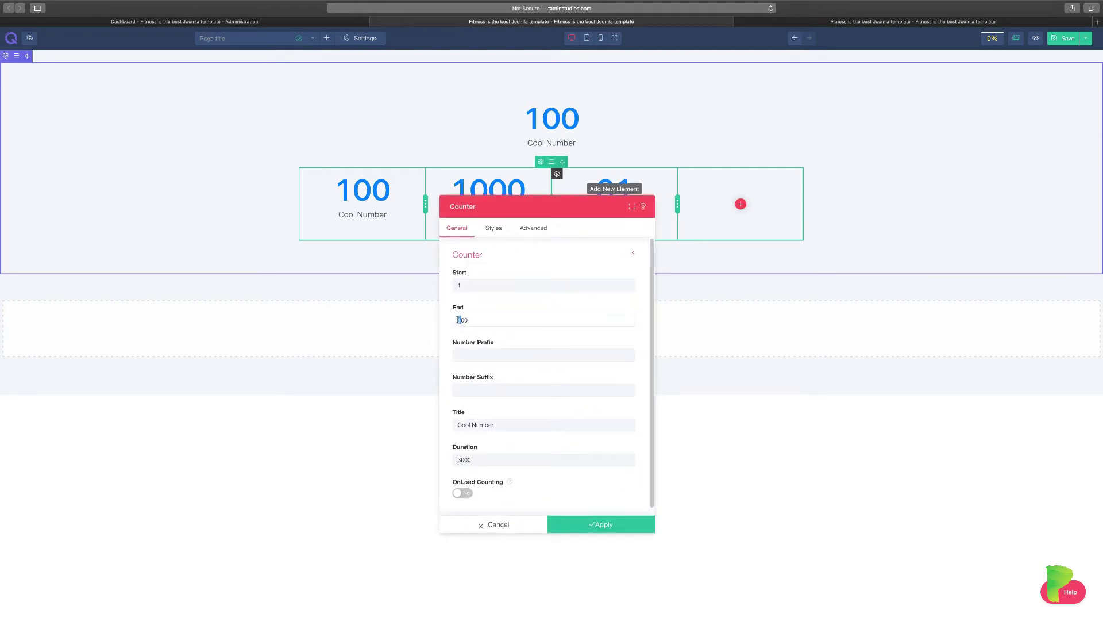
Apply the third counter ending at 500 and place a counter in the fourth column
{"action": "type", "text": "3"}
{"action": "left_click", "coordinate": [590, 525]}
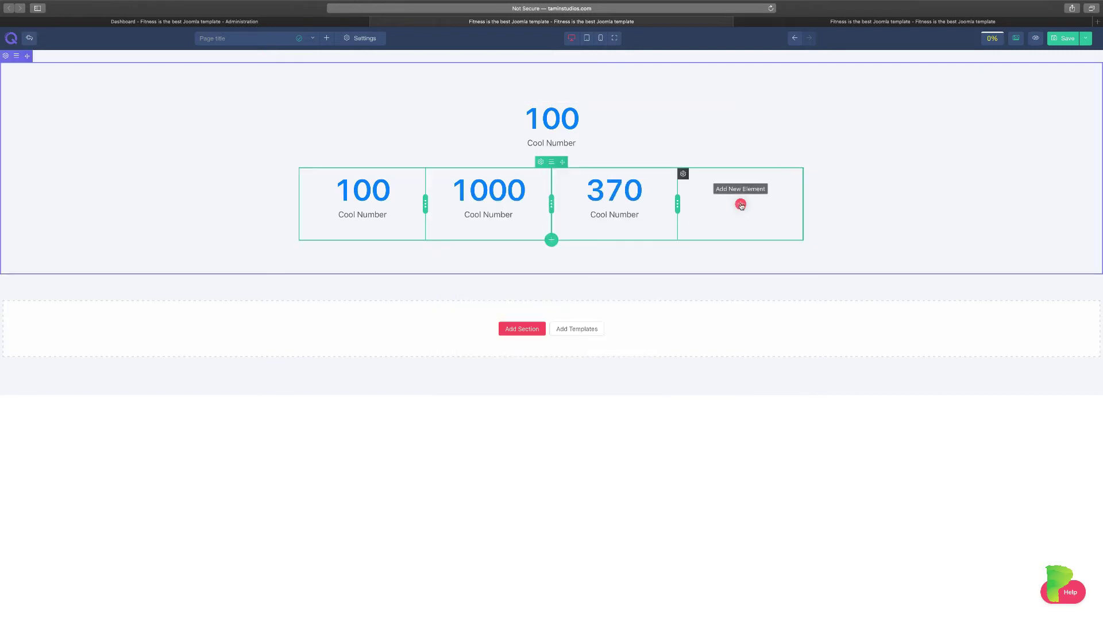
{"action": "left_click", "coordinate": [741, 204]}
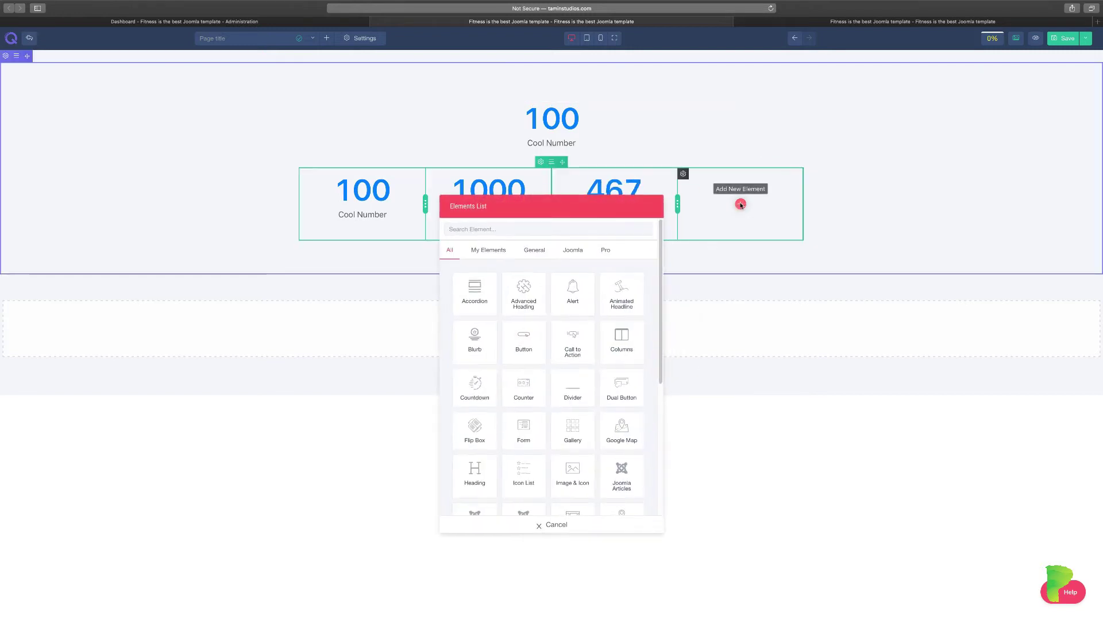
{"action": "left_click", "coordinate": [524, 386]}
Set the fourth counter's End to 2000 and its title to Students
{"action": "left_click_drag", "start_coordinate": [460, 320], "coordinate": [458, 320]}
{"action": "type", "text": "2"}
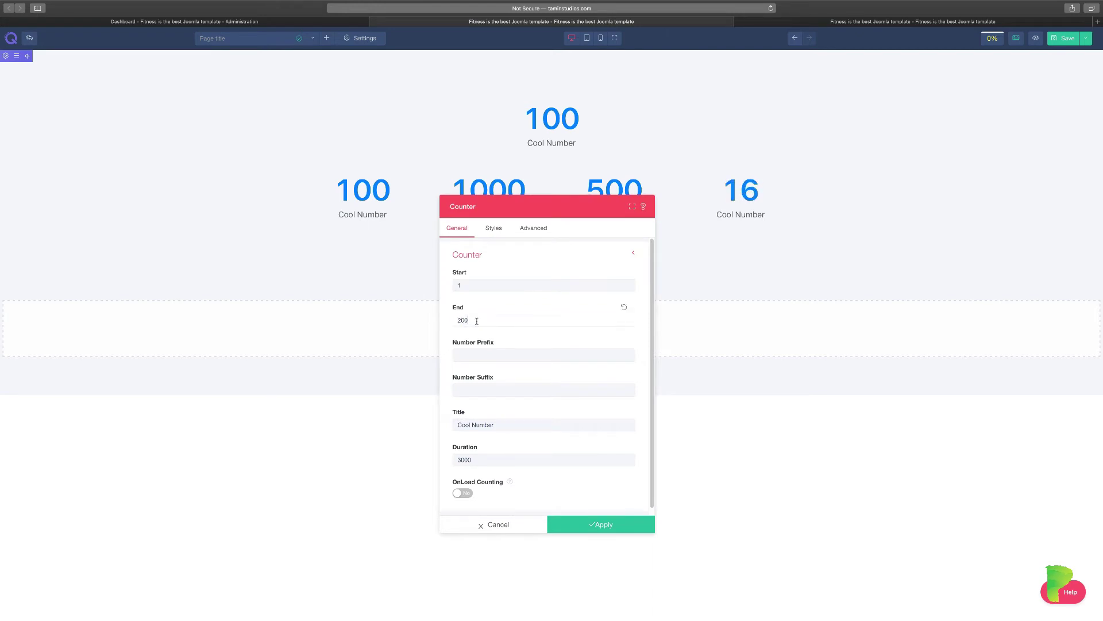
{"action": "type", "text": "0"}
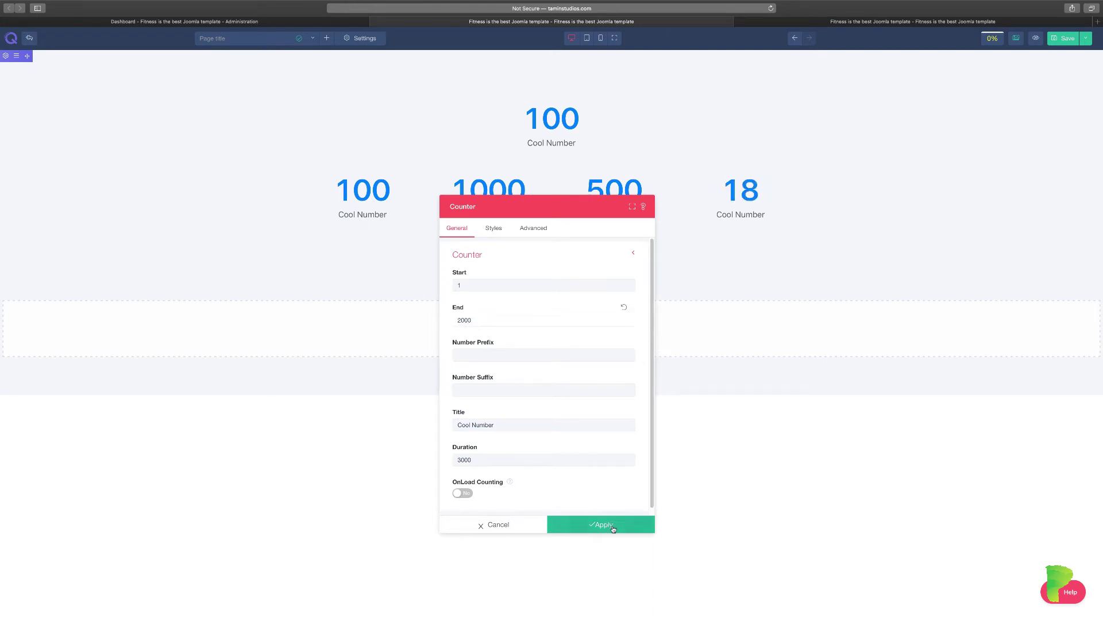
{"action": "left_click_drag", "start_coordinate": [583, 206], "coordinate": [931, 209]}
{"action": "double_click", "coordinate": [888, 429]}
{"action": "type", "text": "S"}
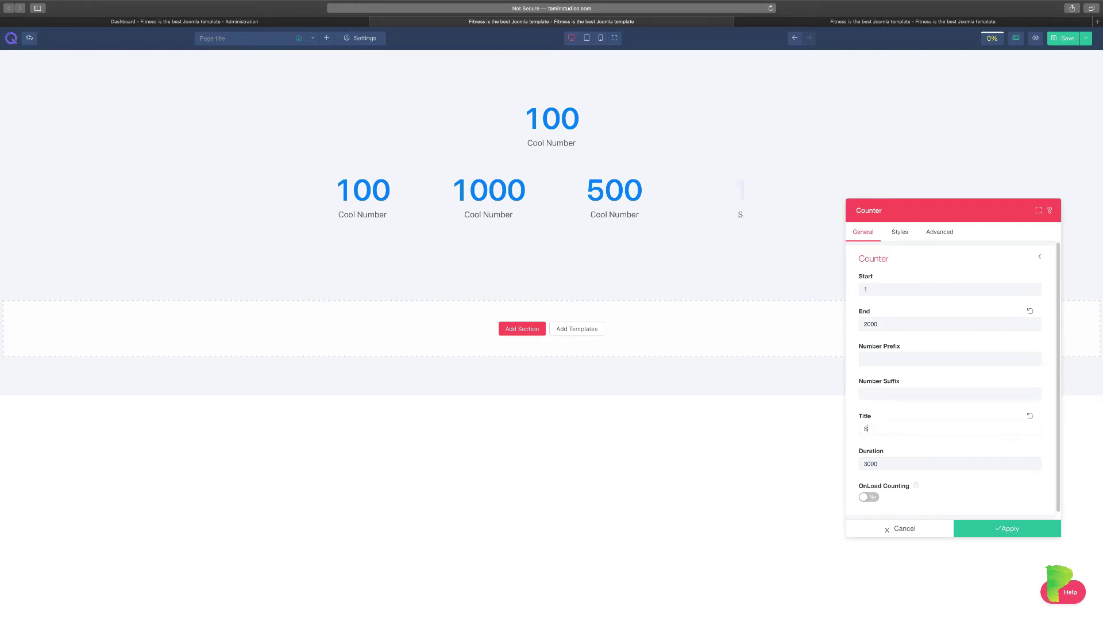
{"action": "type", "text": "tudents"}
Apply the Students counter, then retitle the 500 counter to Hours
{"action": "left_click", "coordinate": [1004, 528]}
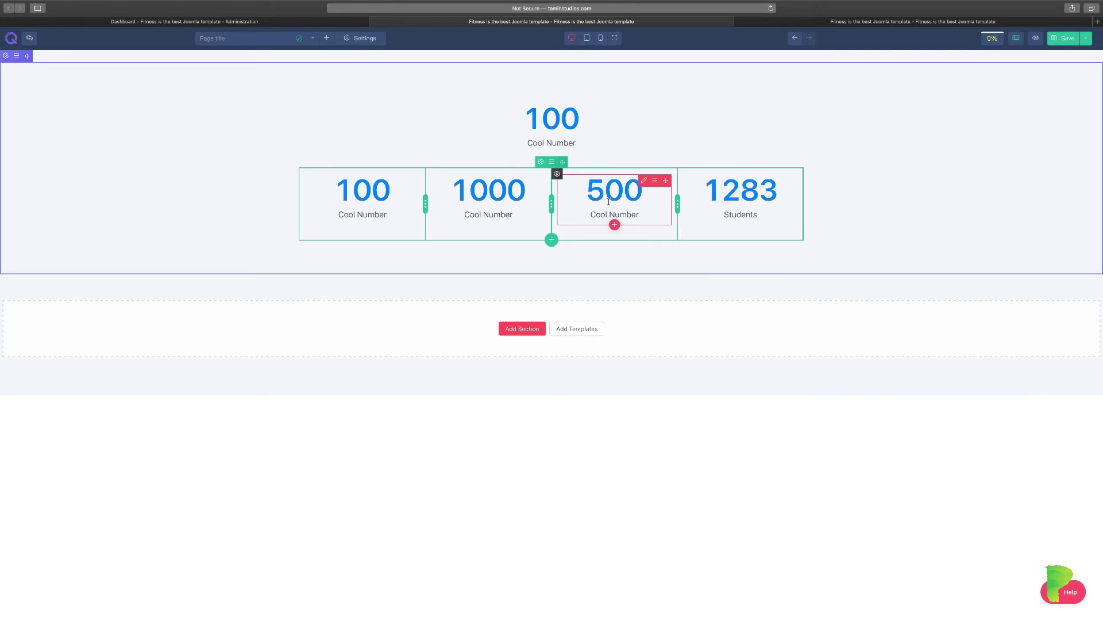
{"action": "left_click", "coordinate": [644, 180]}
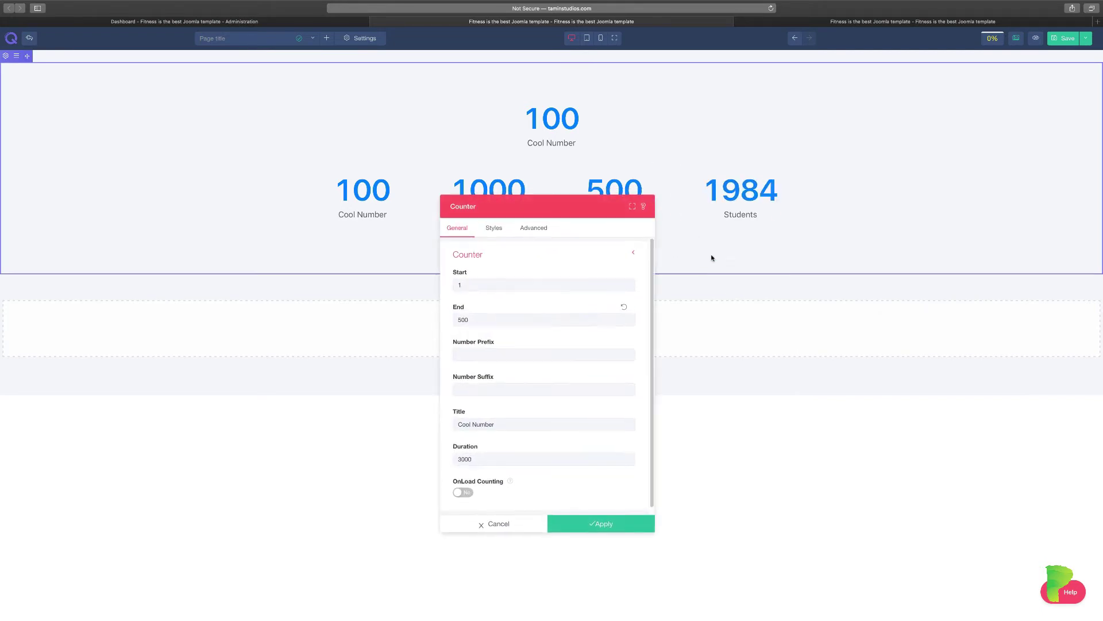
{"action": "triple_click", "coordinate": [479, 426]}
{"action": "left_click_drag", "start_coordinate": [534, 203], "coordinate": [962, 258]}
{"action": "type", "text": "Hours"}
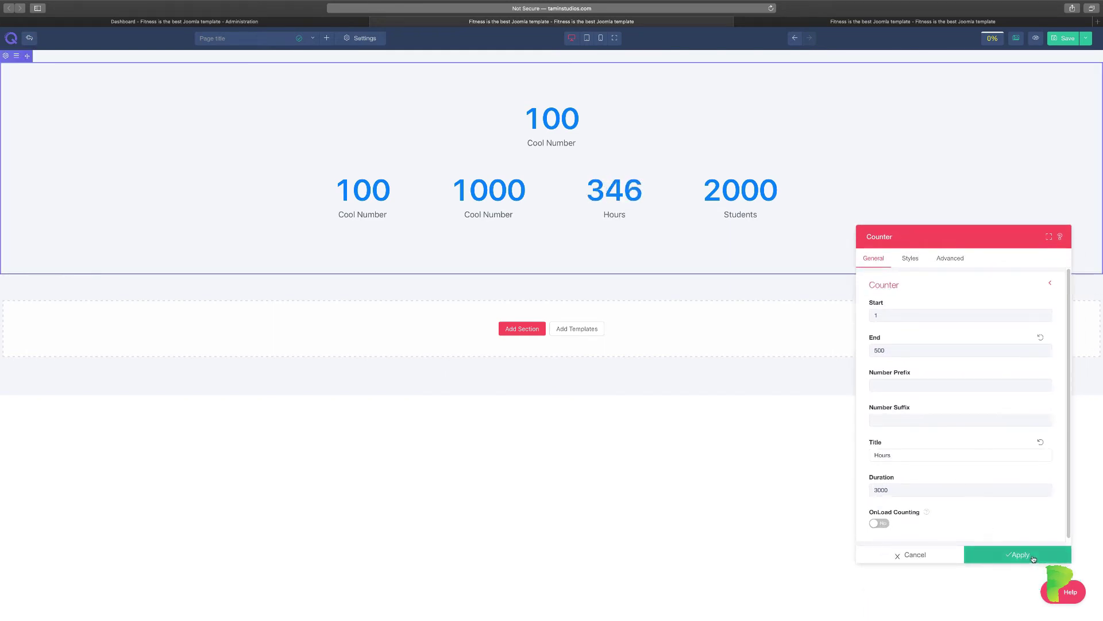
{"action": "left_click", "coordinate": [1029, 555]}
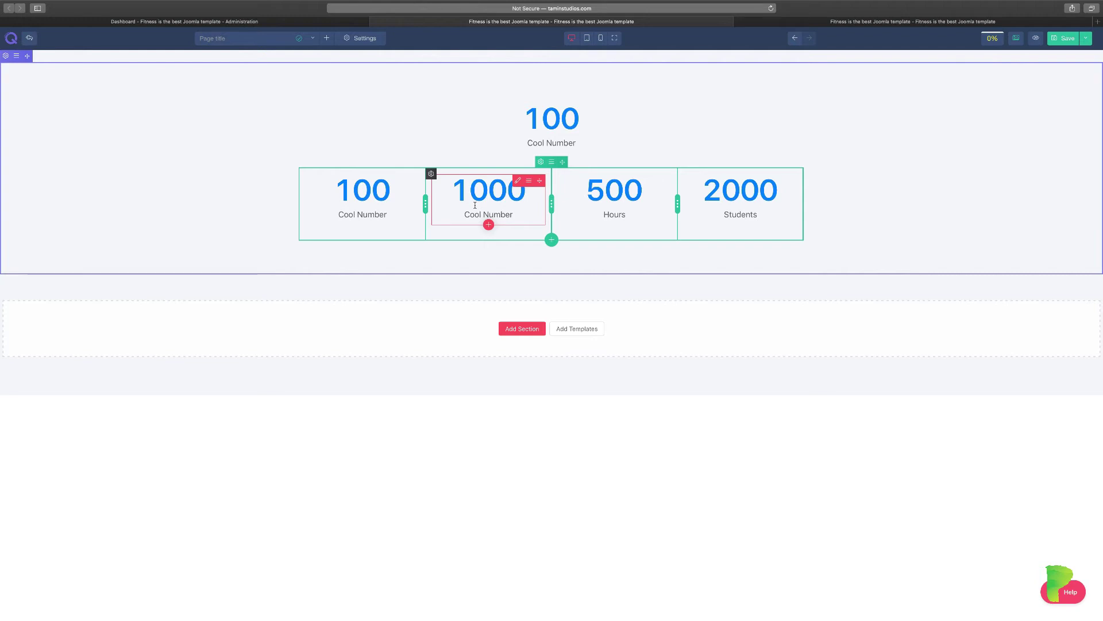
Retitle the 1000 counter to People and apply it
{"action": "left_click", "coordinate": [516, 181]}
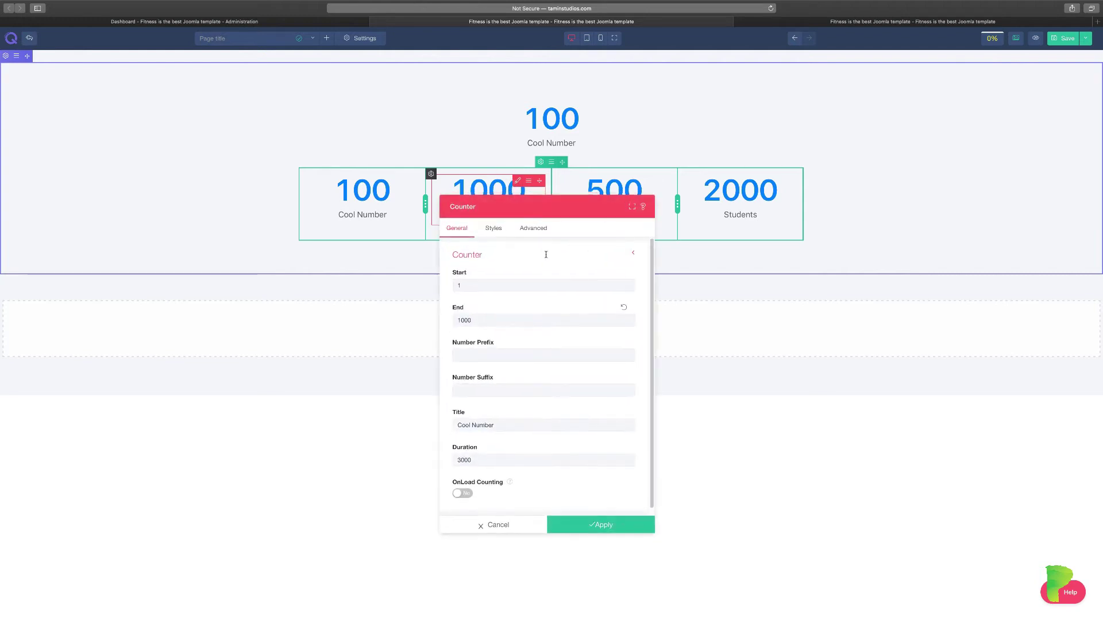
{"action": "triple_click", "coordinate": [505, 426]}
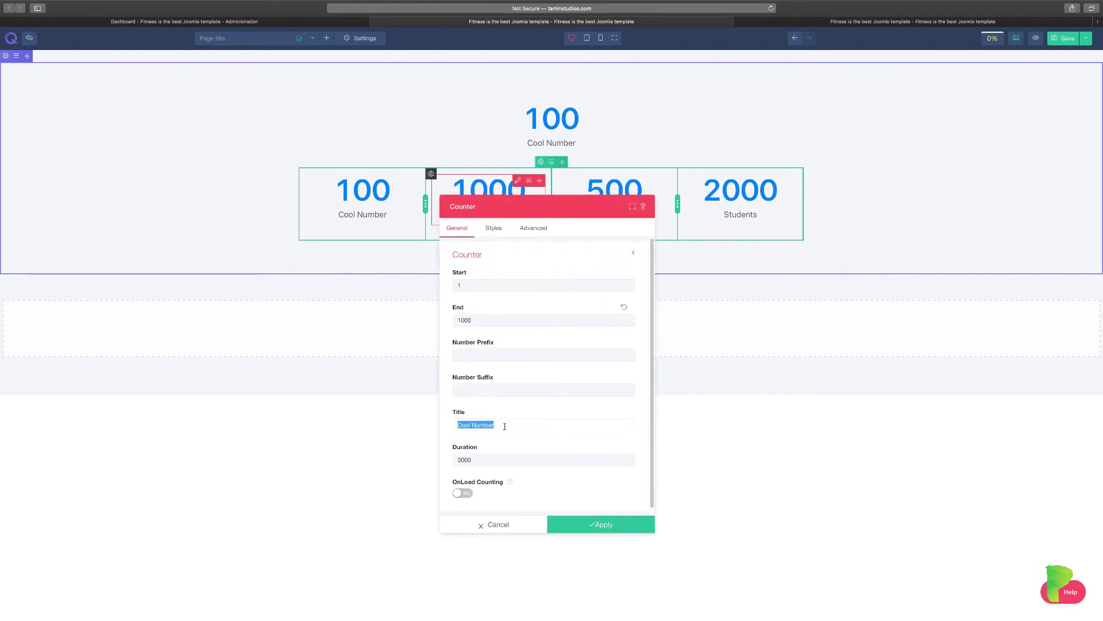
{"action": "type", "text": "People"}
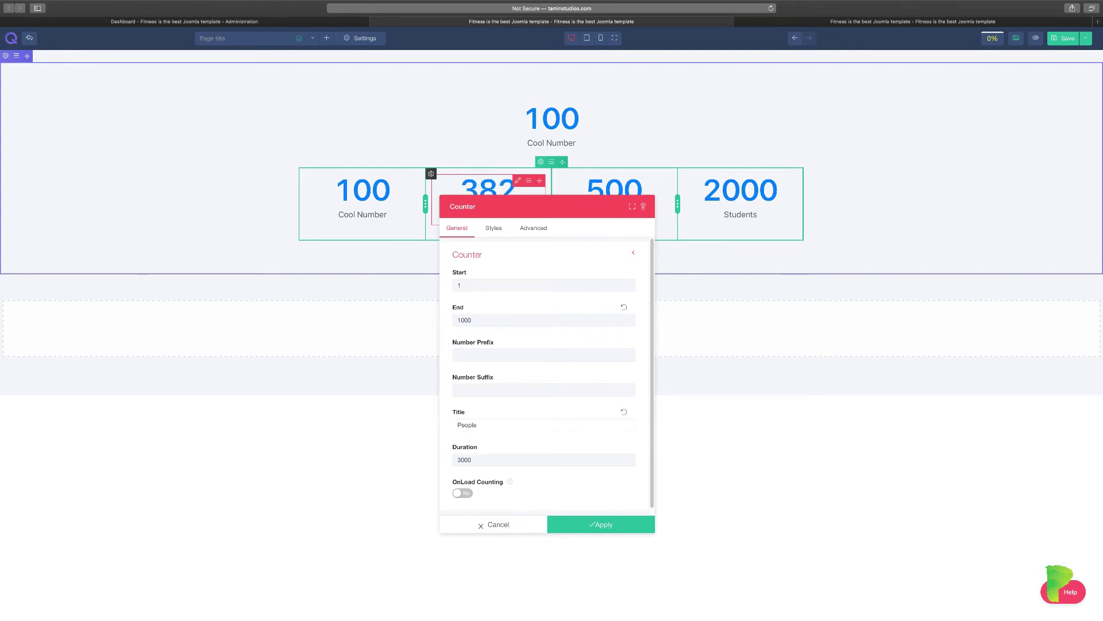
{"action": "key", "text": "Return"}
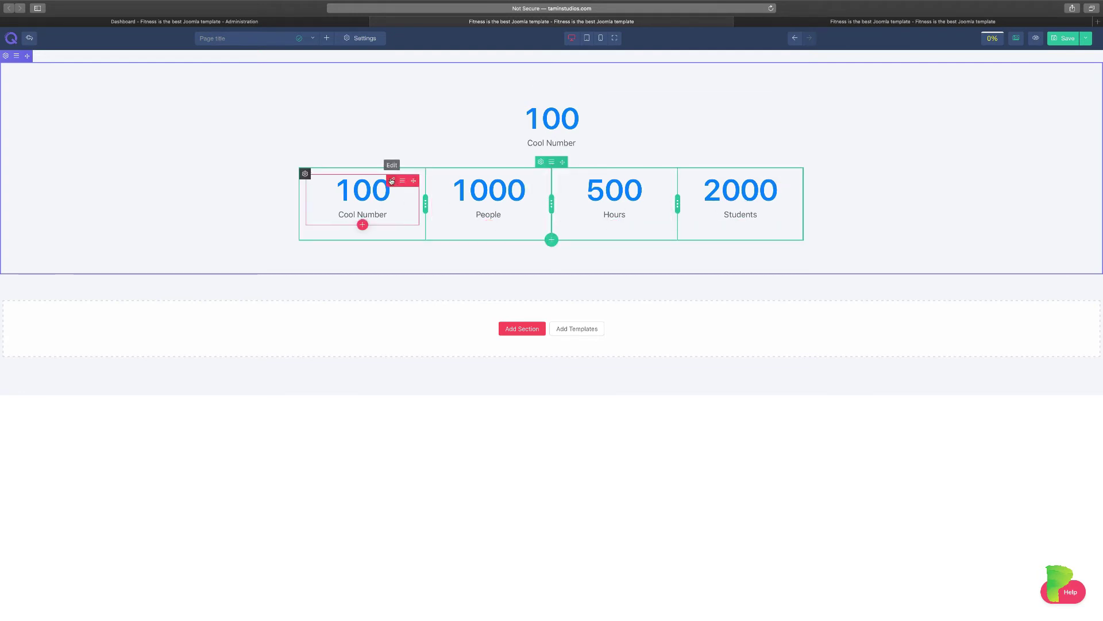
Toggle OnLoad Counting on and off for the first counter and make its number pink
{"action": "left_click", "coordinate": [391, 180]}
{"action": "scroll", "coordinate": [563, 439], "scroll_direction": "down", "scroll_amount": 1}
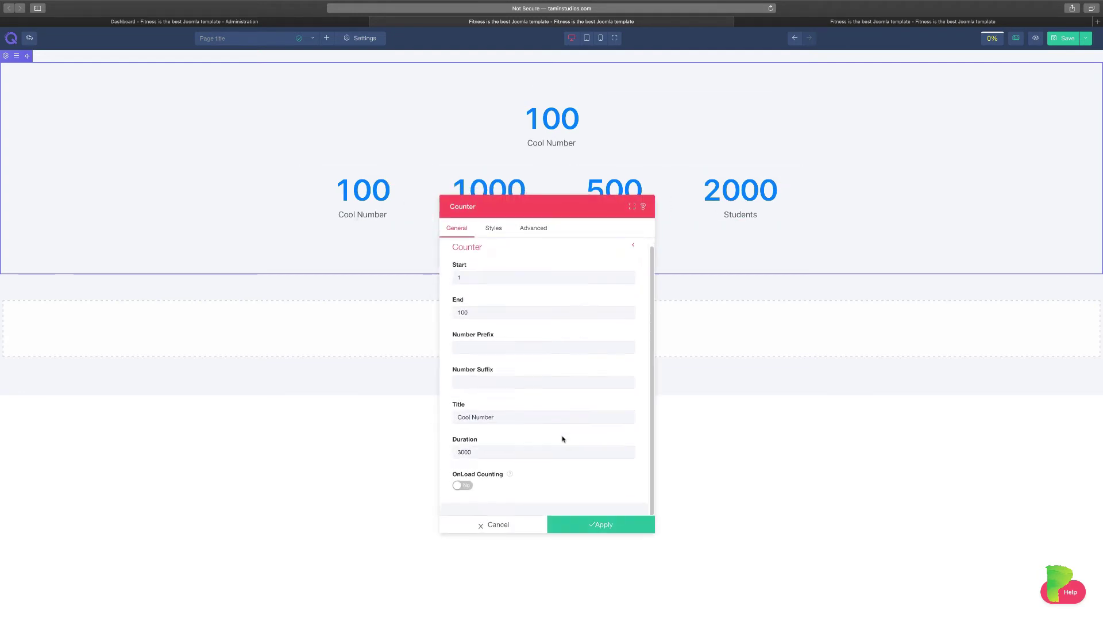
{"action": "left_click", "coordinate": [466, 487]}
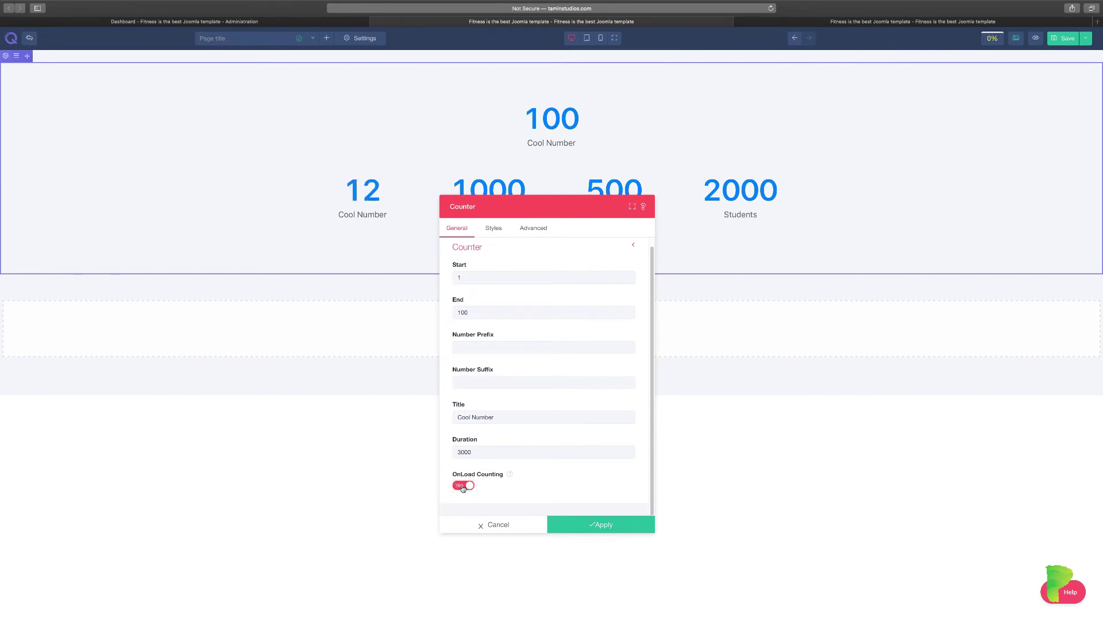
{"action": "left_click", "coordinate": [463, 487]}
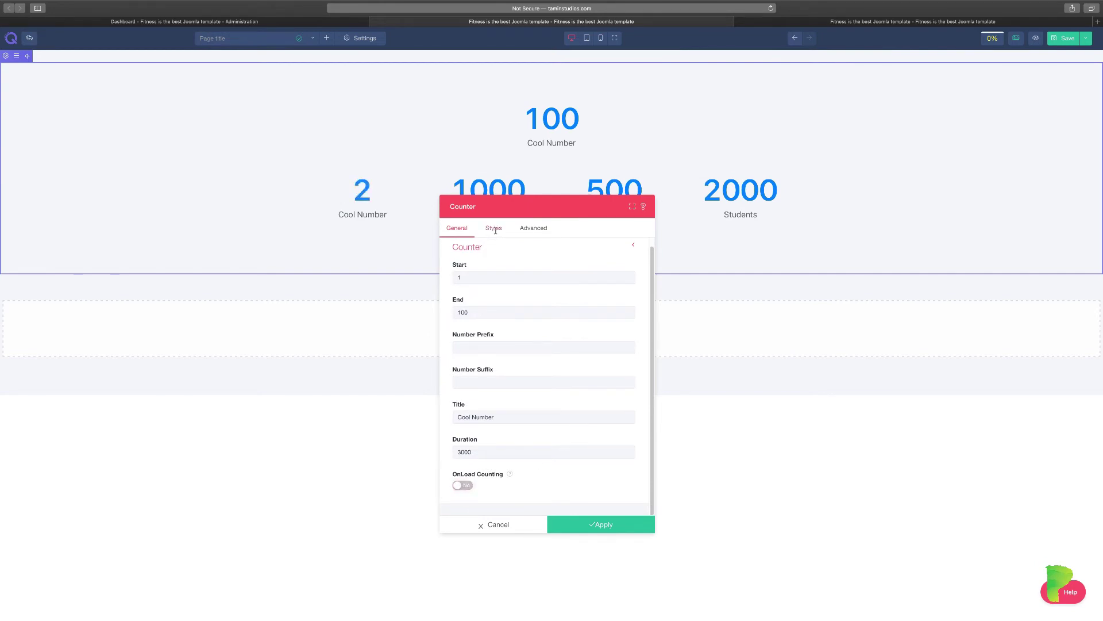
{"action": "left_click", "coordinate": [494, 229]}
{"action": "left_click", "coordinate": [491, 287]}
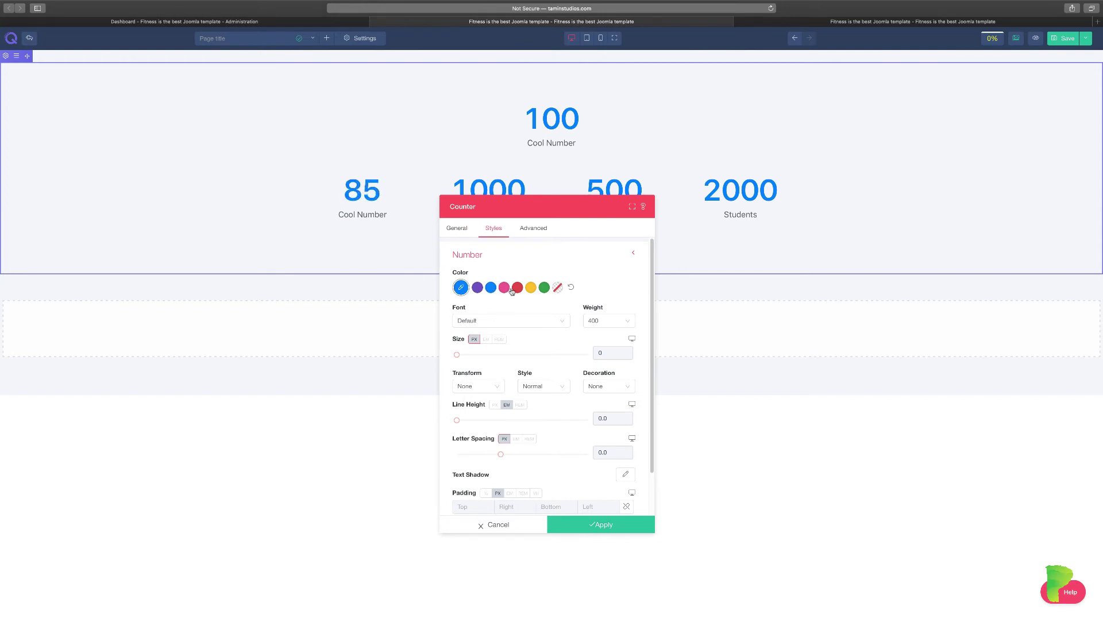
{"action": "left_click", "coordinate": [505, 287]}
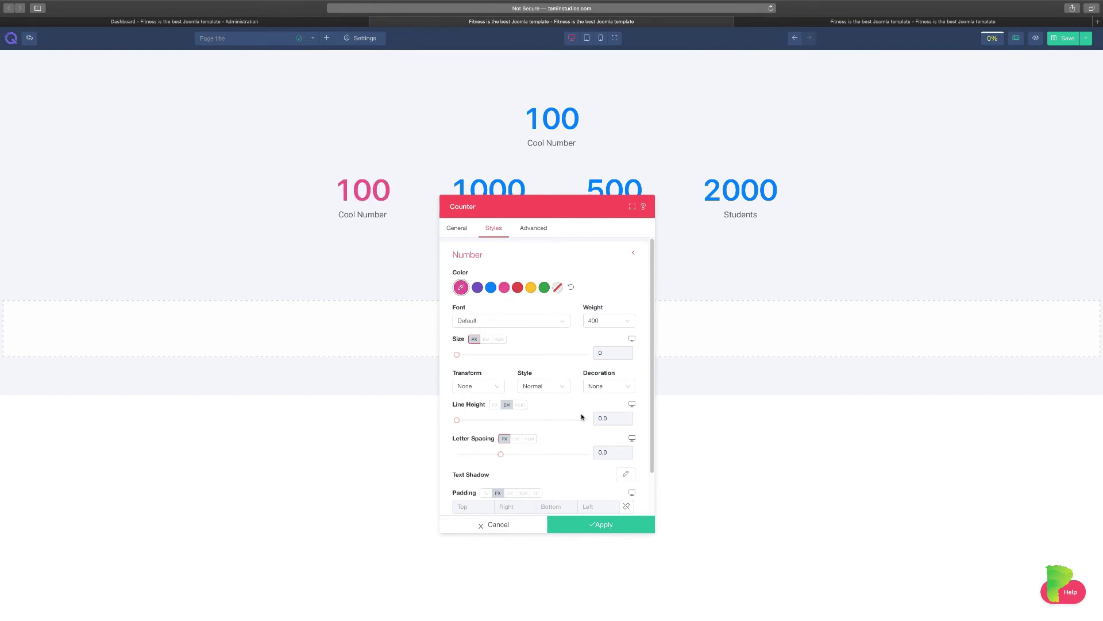
Style the 100 number in Abhaya Libre, uppercase, italic, with 9.7 px letter spacing
{"action": "left_click", "coordinate": [514, 325]}
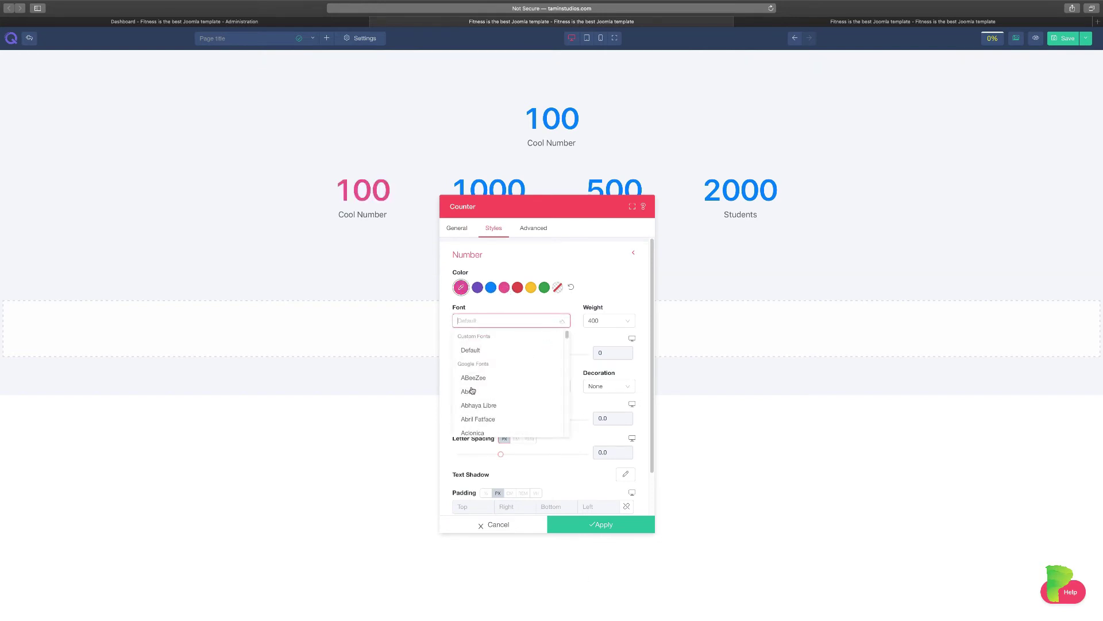
{"action": "left_click", "coordinate": [479, 405]}
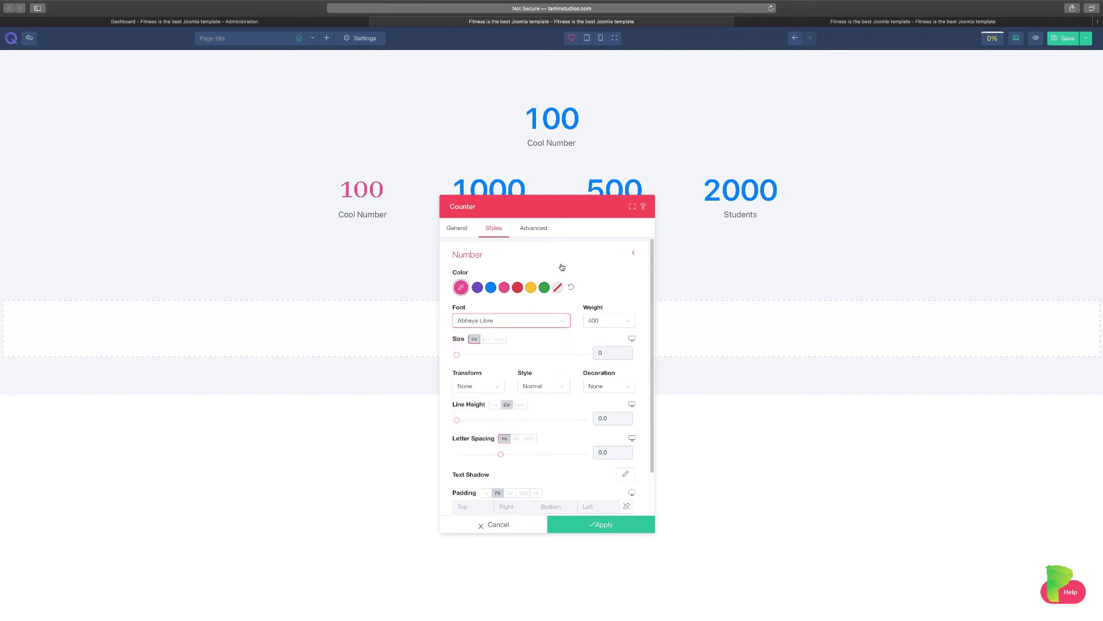
{"action": "left_click", "coordinate": [498, 387]}
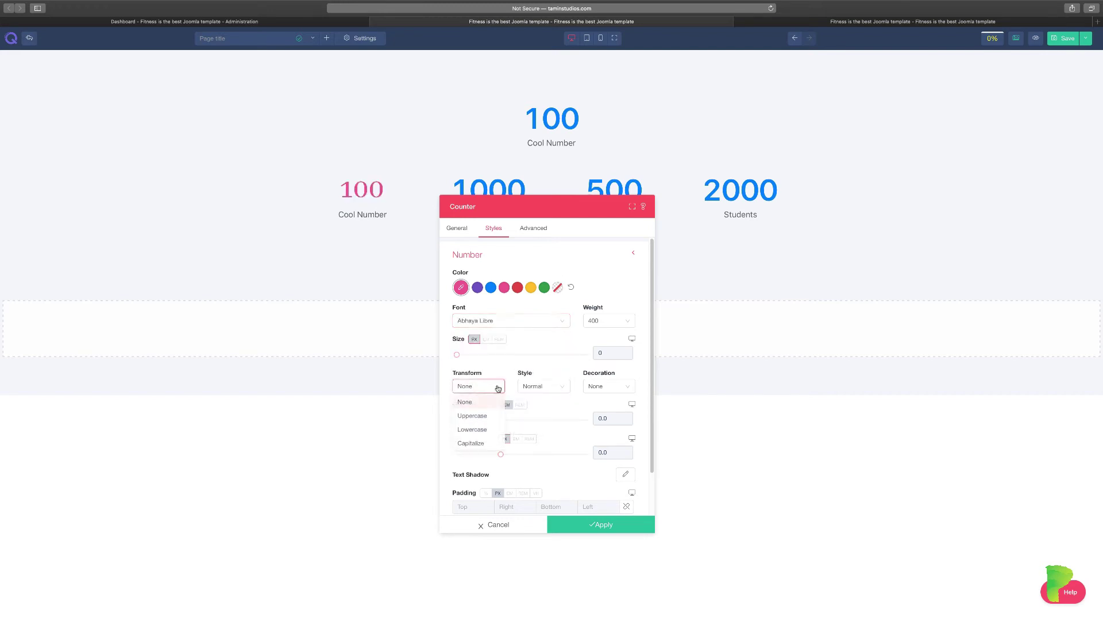
{"action": "left_click", "coordinate": [479, 417]}
{"action": "left_click", "coordinate": [562, 388]}
{"action": "left_click", "coordinate": [544, 417]}
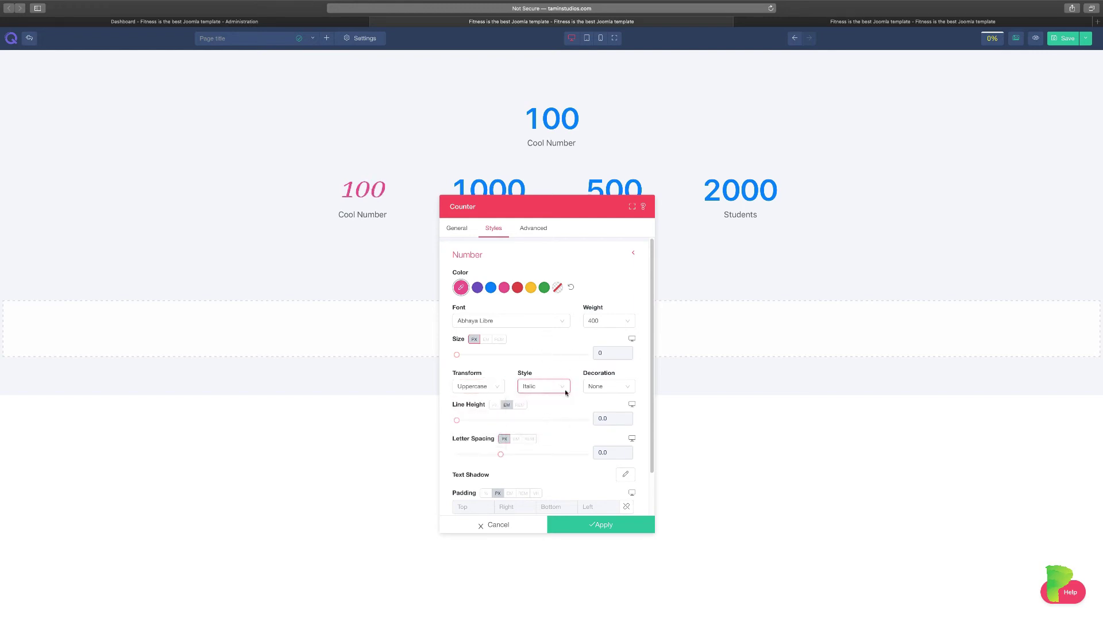
{"action": "scroll", "coordinate": [561, 424], "scroll_direction": "down", "scroll_amount": 2}
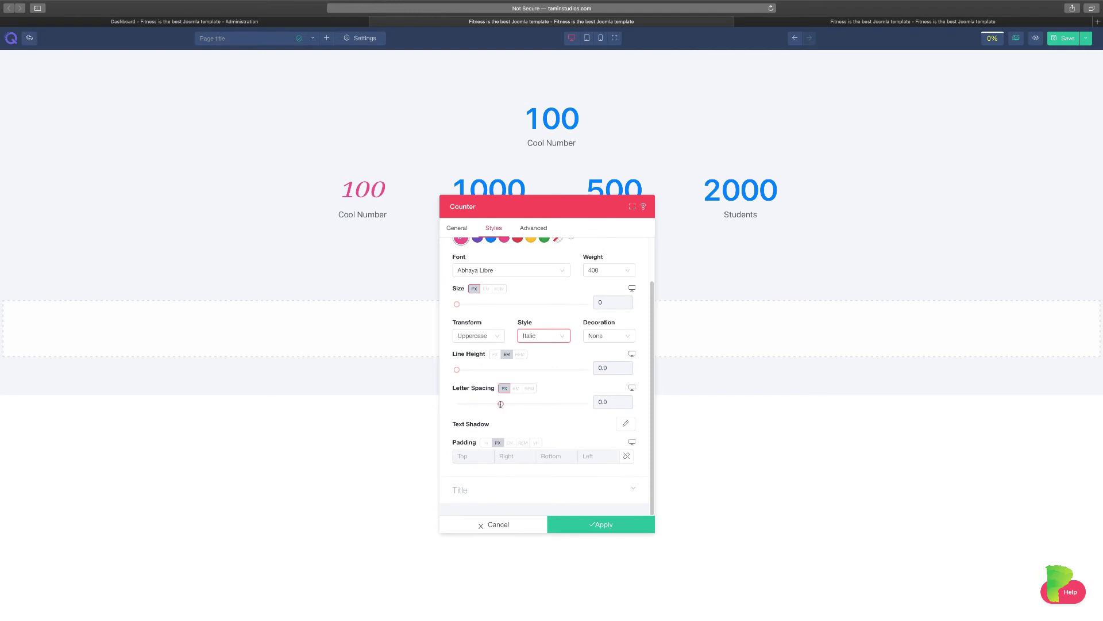
{"action": "left_click_drag", "start_coordinate": [501, 404], "coordinate": [586, 404]}
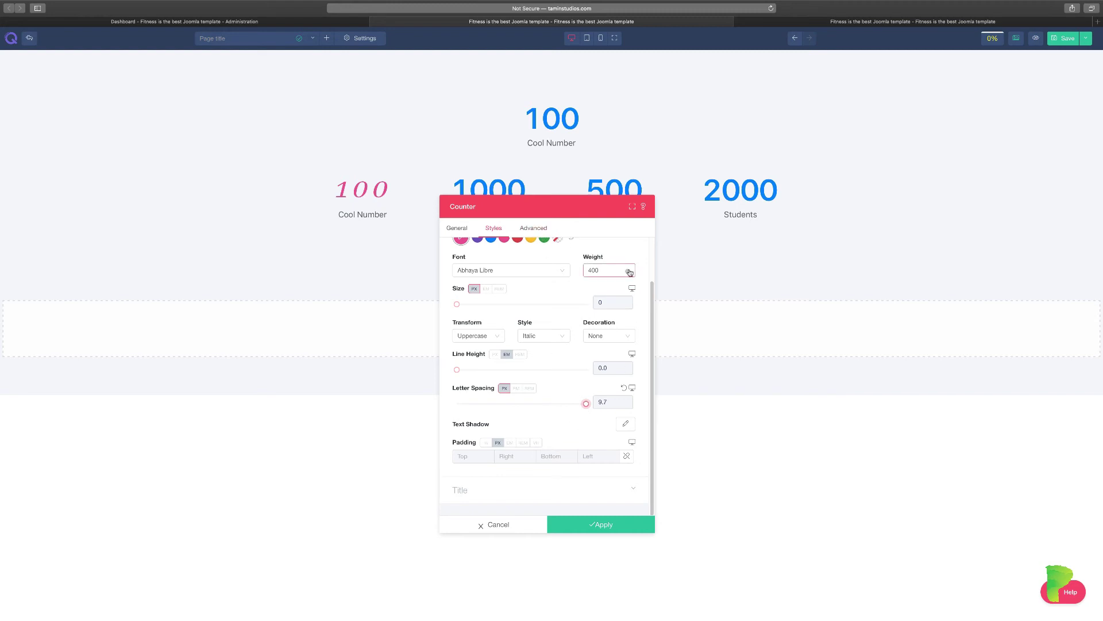
Colour the Cool Number title blue and give it 3.3 px letter spacing after trying EM and REM
{"action": "left_click", "coordinate": [501, 488]}
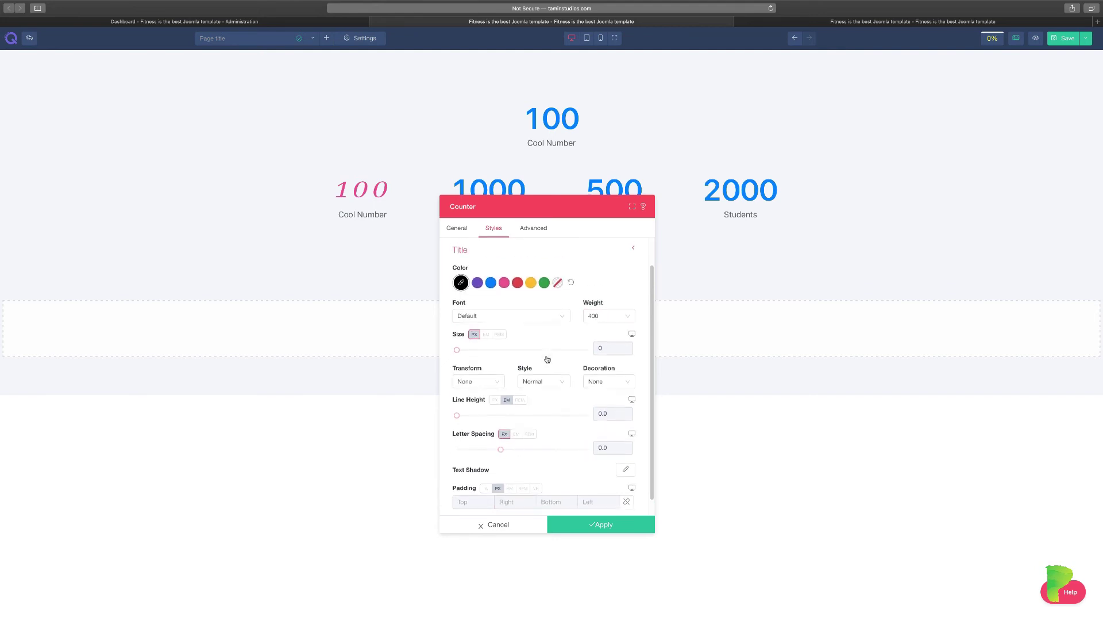
{"action": "left_click", "coordinate": [529, 285]}
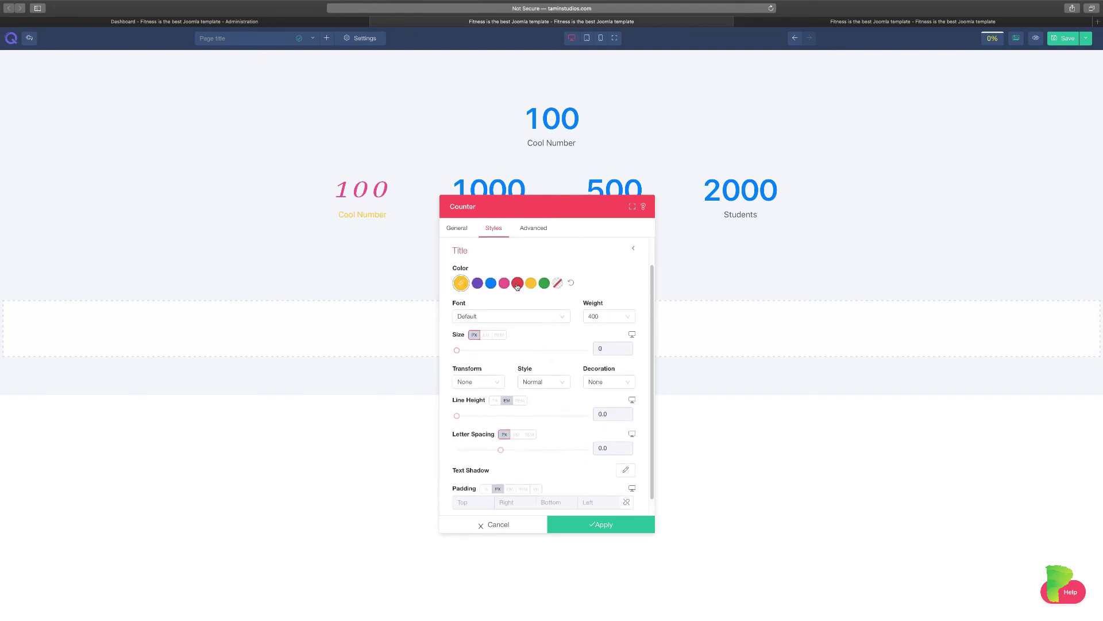
{"action": "left_click", "coordinate": [517, 283]}
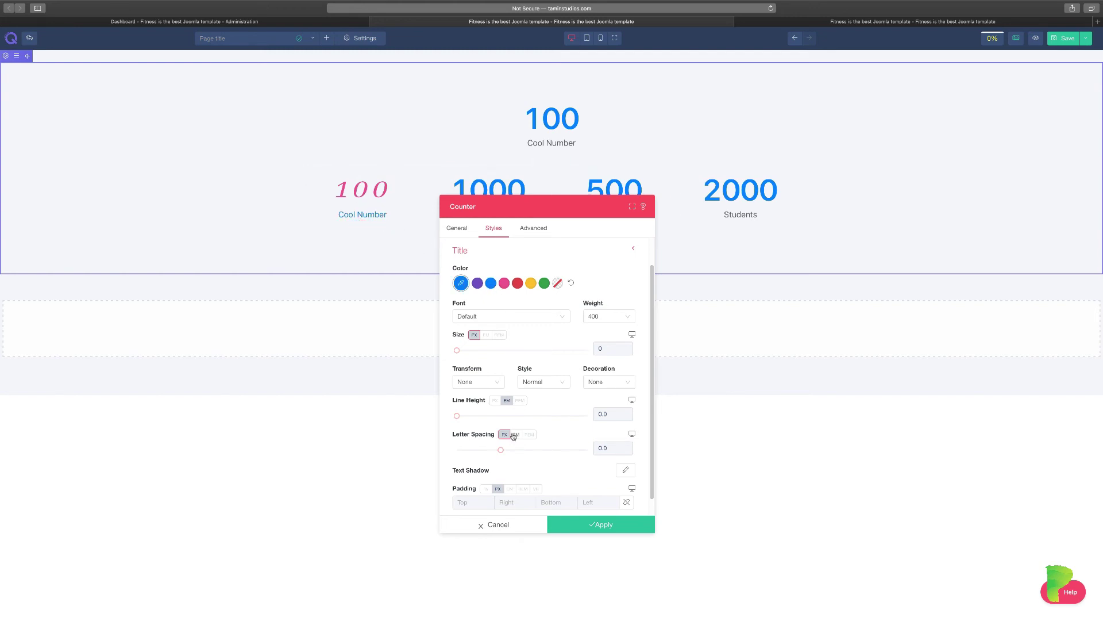
{"action": "scroll", "coordinate": [556, 465], "scroll_direction": "down", "scroll_amount": 1}
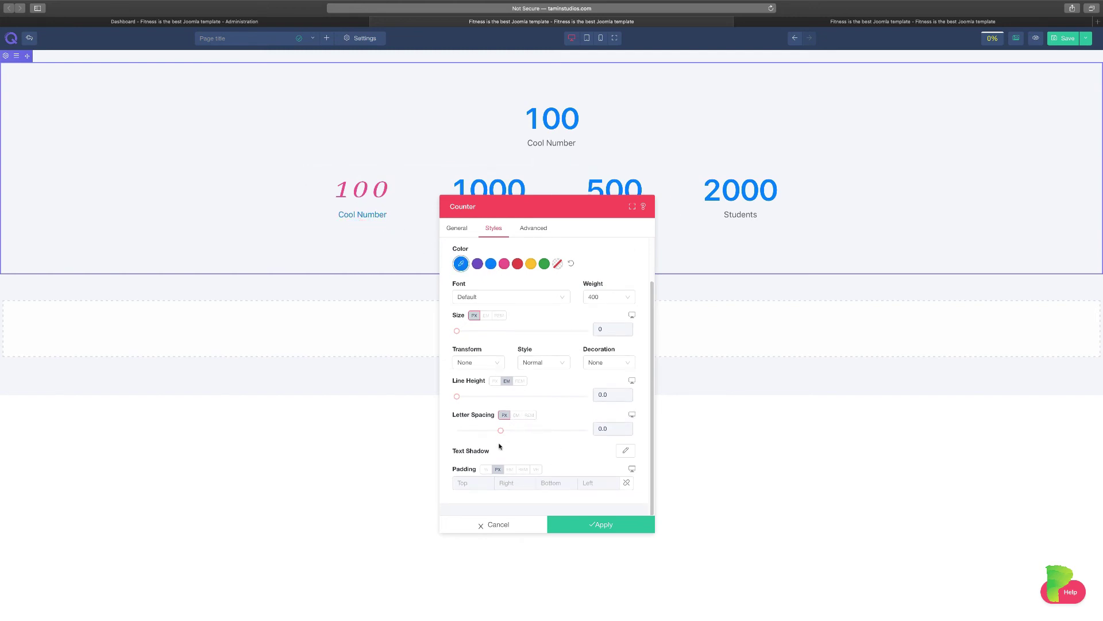
{"action": "mouse_move", "coordinate": [523, 431]}
{"action": "left_mouse_down"}
{"action": "mouse_move", "coordinate": [560, 430]}
{"action": "mouse_move", "coordinate": [527, 430]}
{"action": "left_mouse_up"}
{"action": "left_click", "coordinate": [516, 415]}
{"action": "left_click", "coordinate": [529, 415]}
{"action": "left_click_drag", "start_coordinate": [506, 432], "coordinate": [526, 429]}
{"action": "left_click", "coordinate": [502, 415]}
Try Title padding values of 22 and 222 with the padding link toggle on
{"action": "type", "text": "22"}
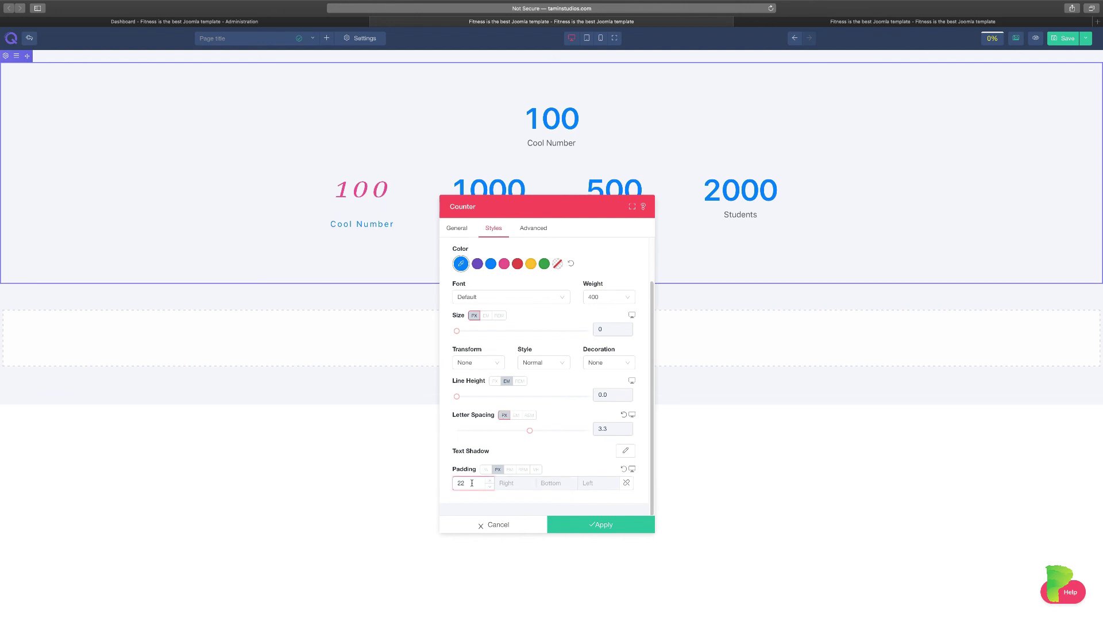
{"action": "type", "text": "22"}
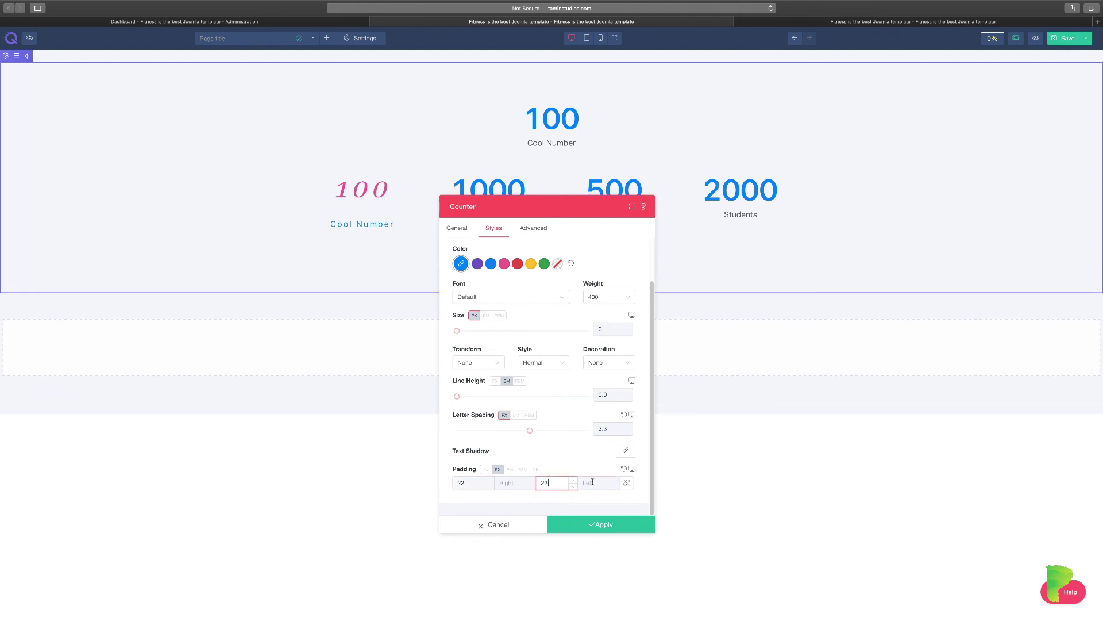
{"action": "key", "text": "Tab"}
{"action": "type", "text": "22"}
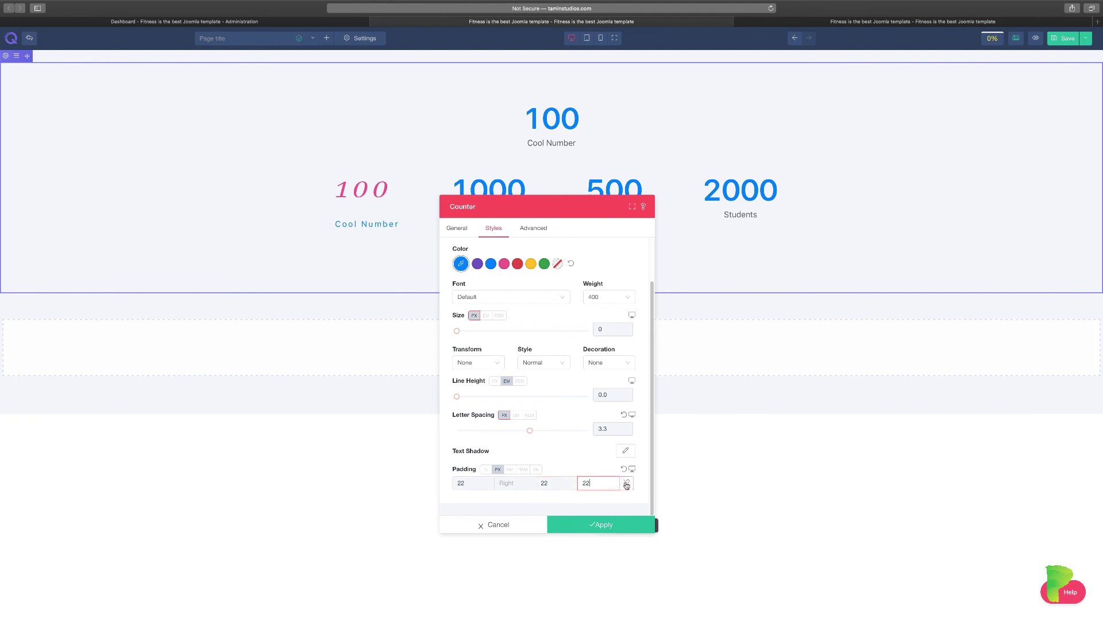
{"action": "left_click", "coordinate": [626, 483]}
{"action": "left_click", "coordinate": [514, 483]}
{"action": "type", "text": "222"}
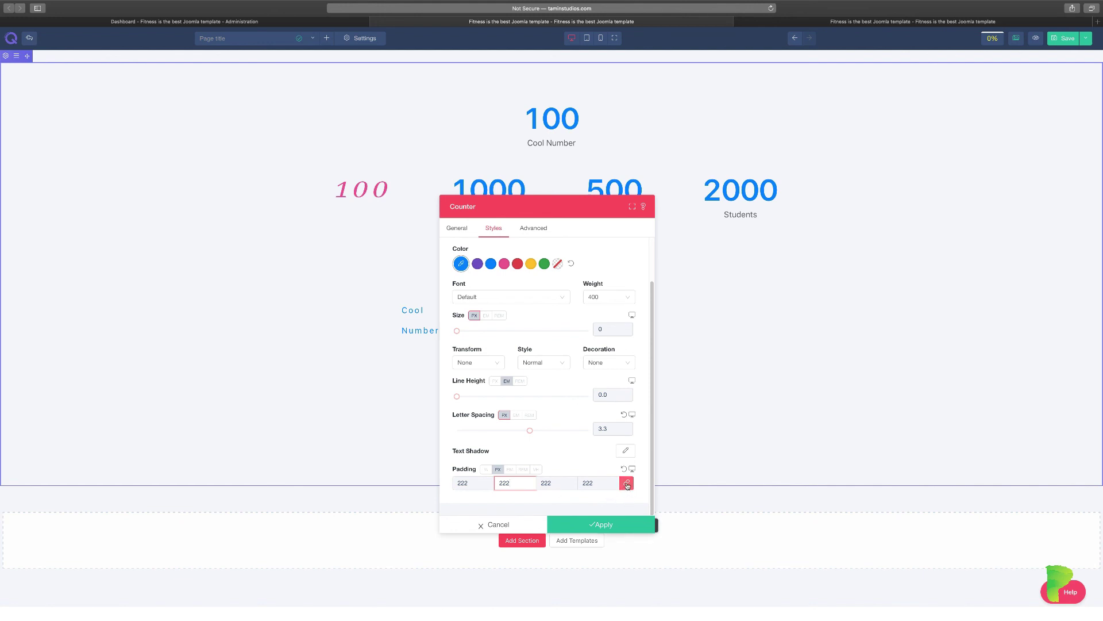
Unlink the padding values and cancel the Counter dialog, discarding all style changes
{"action": "left_click", "coordinate": [627, 485]}
{"action": "left_click", "coordinate": [561, 482]}
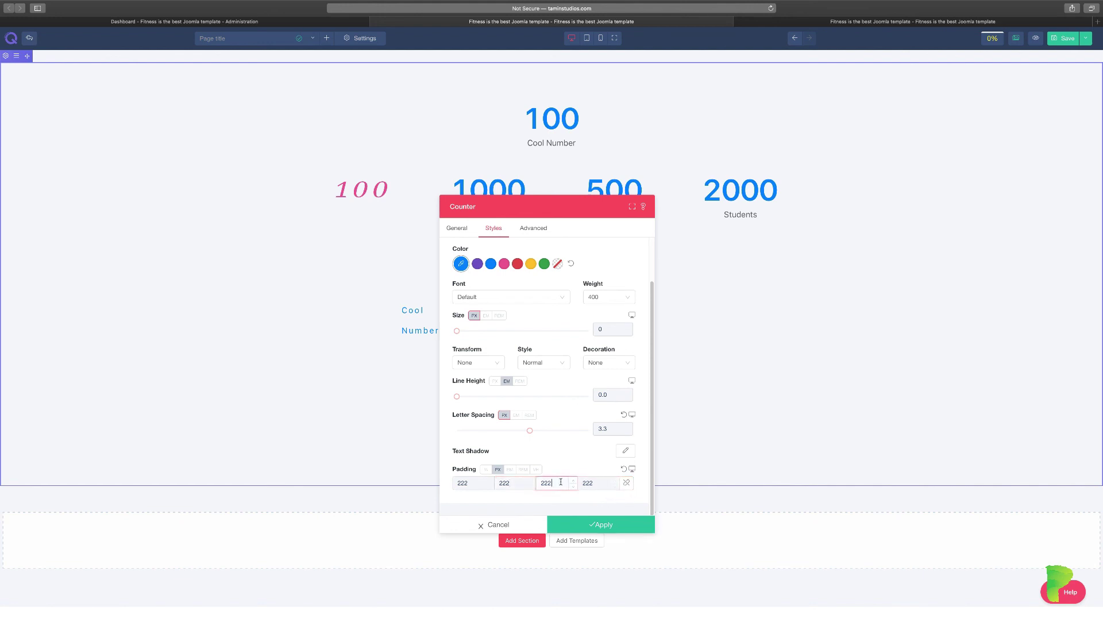
{"action": "left_click", "coordinate": [508, 526]}
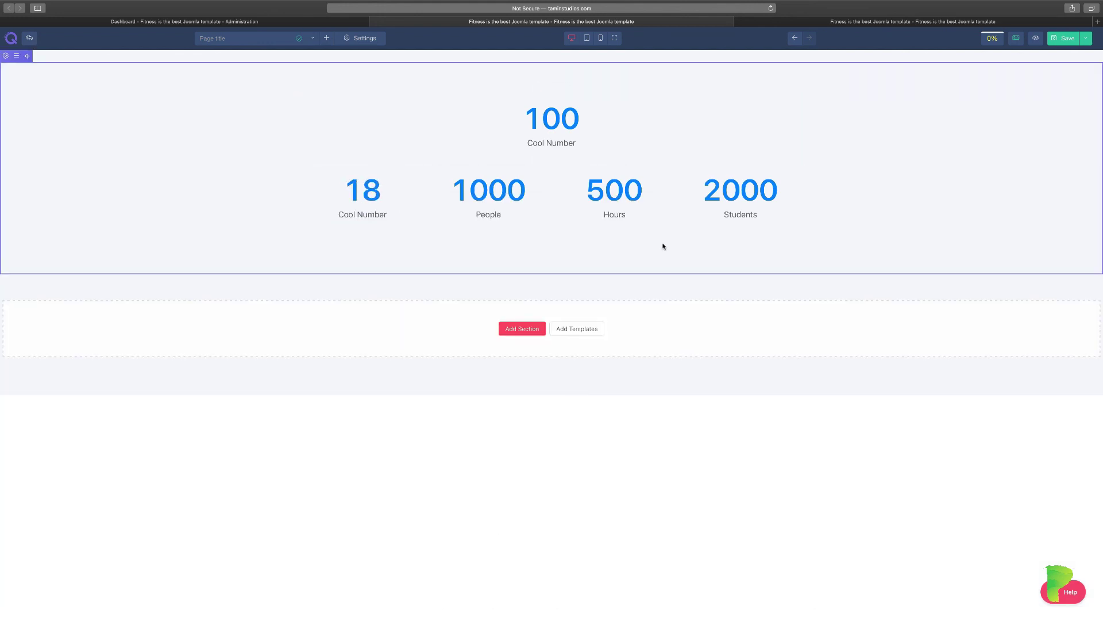